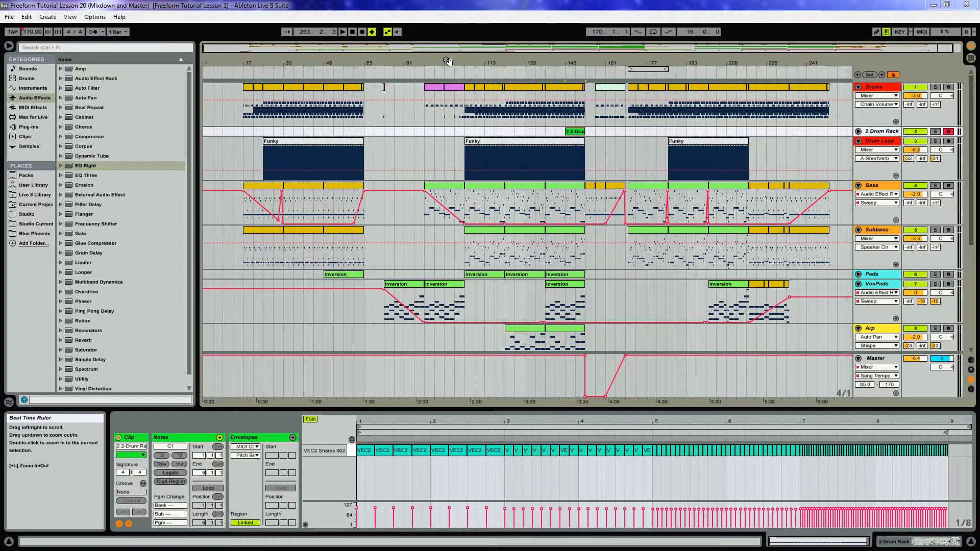
Set the Drum Loop track's A-ShortVerb send to about -18.7 dB, playing the first Funky clip and briefly soloing the track to check it
drag(445, 61, 443, 56)
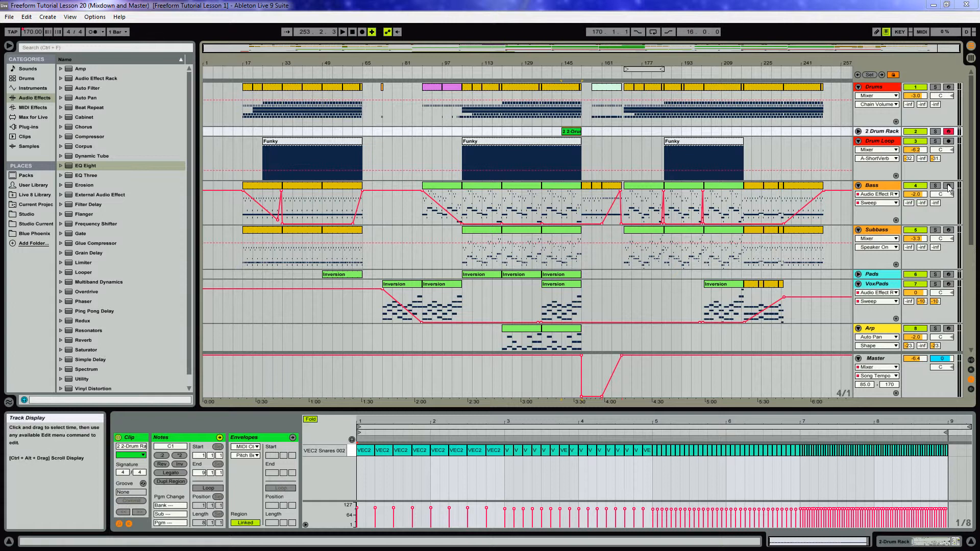
click(884, 143)
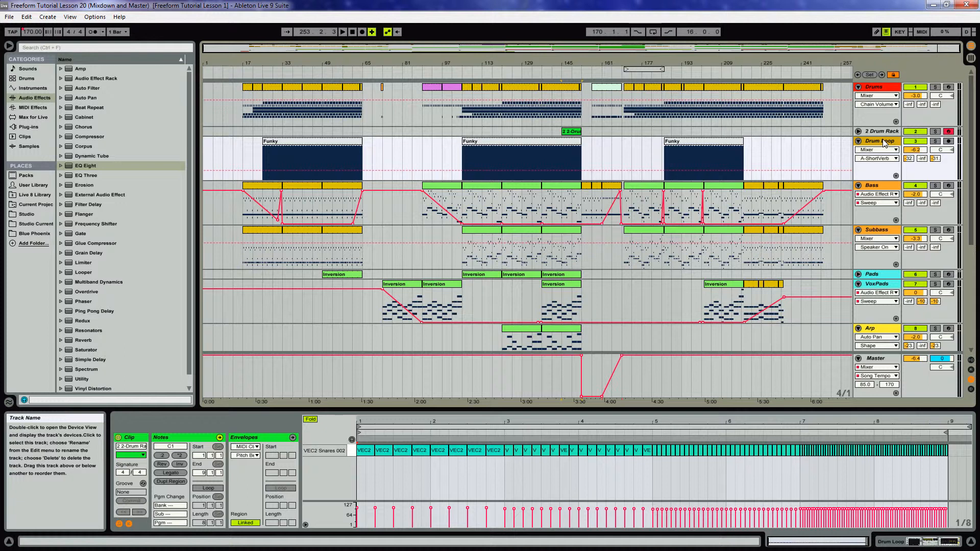
click(314, 144)
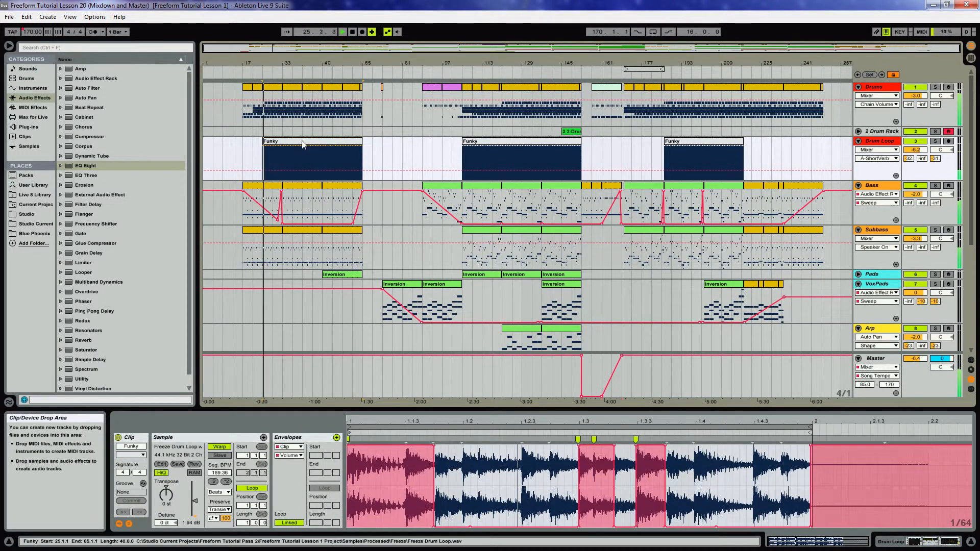
drag(911, 163, 909, 157)
click(935, 141)
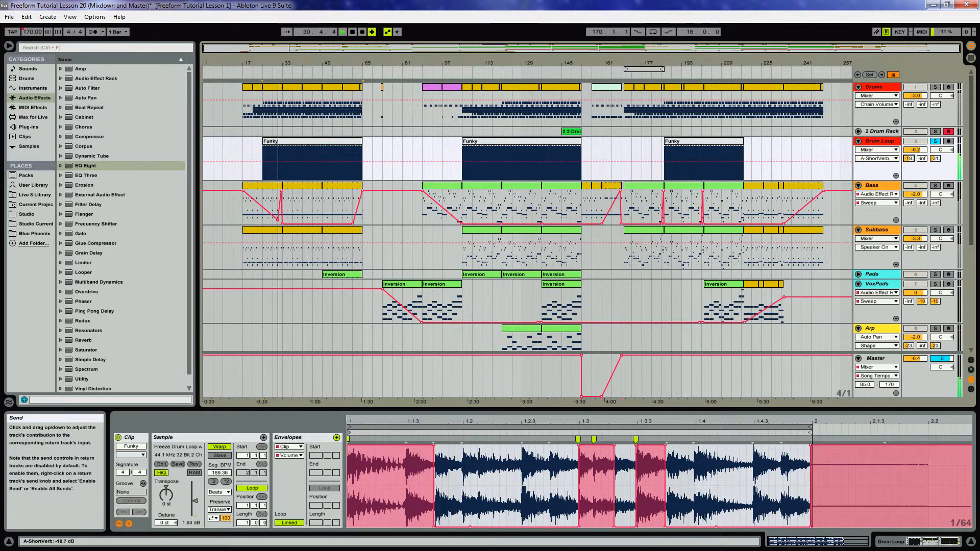
click(935, 141)
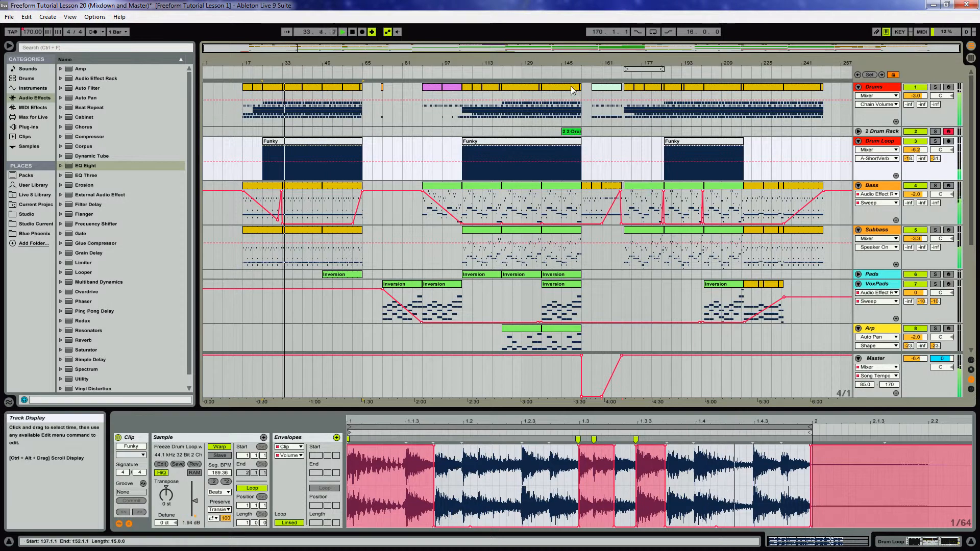
Lower the velocity of the snare notes in the first two bars of the 2 Drum Rack clip to 90 and audition the roll
click(858, 132)
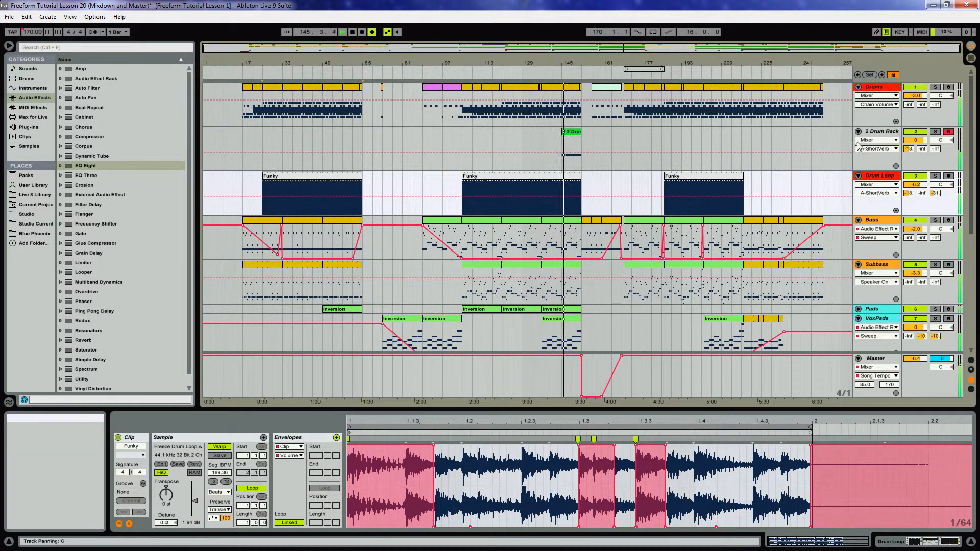
click(572, 132)
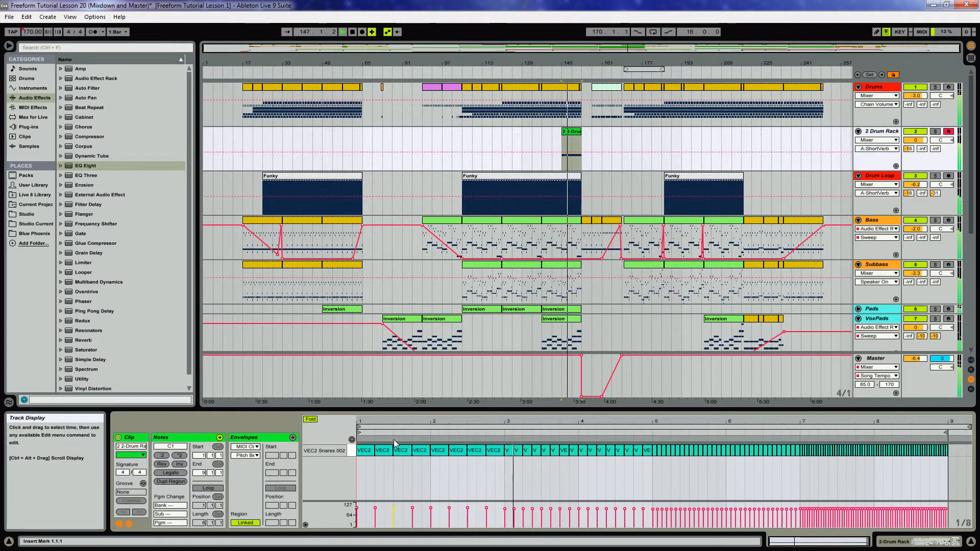
drag(362, 464, 495, 452)
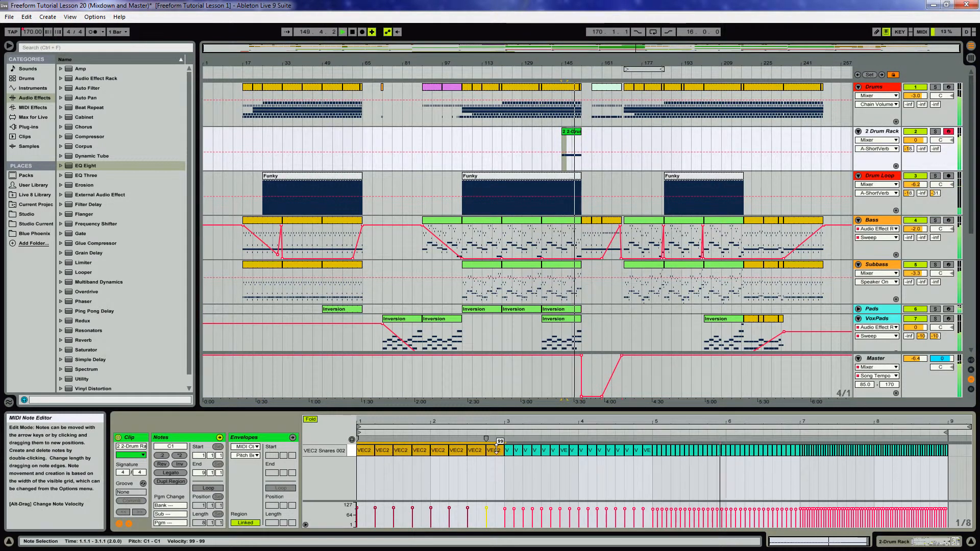
drag(496, 450, 497, 454)
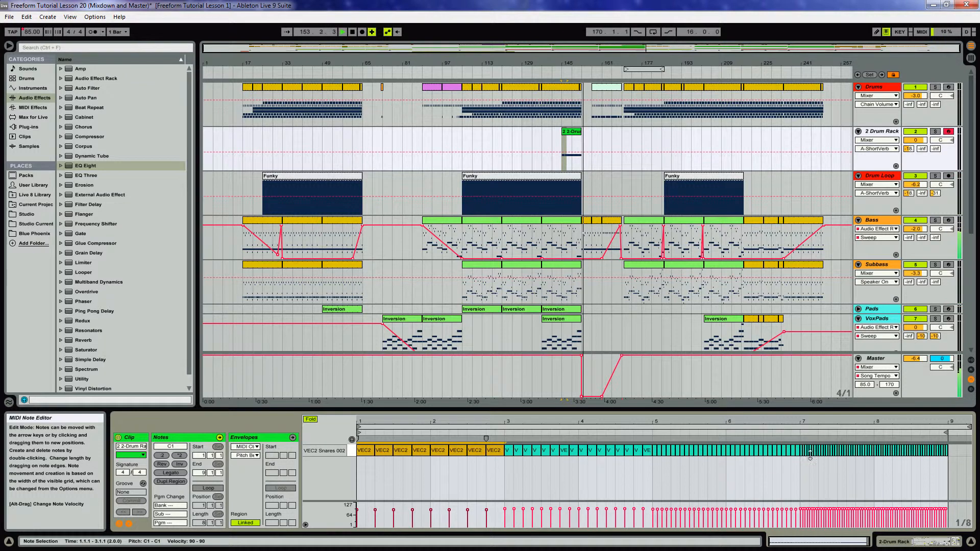
click(571, 134)
key(space)
key(space)
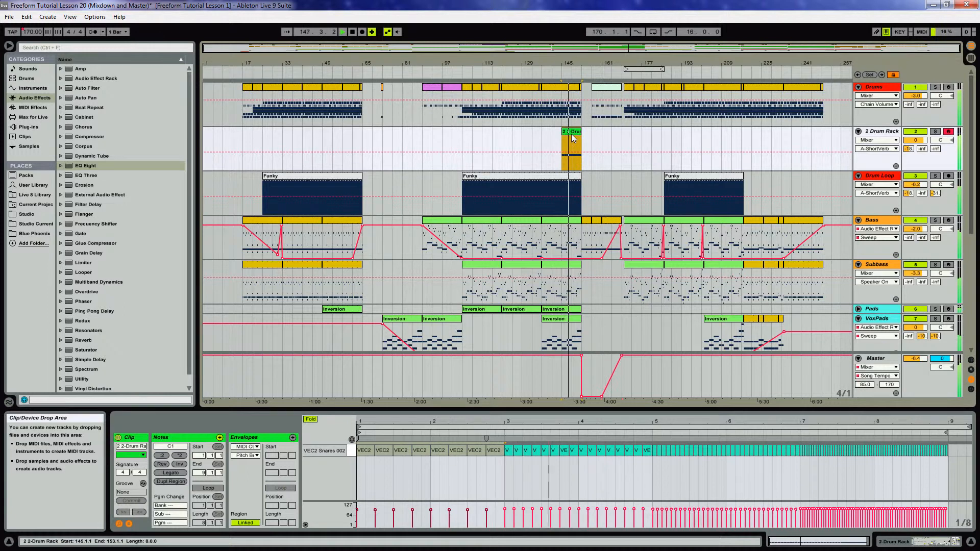
key(space)
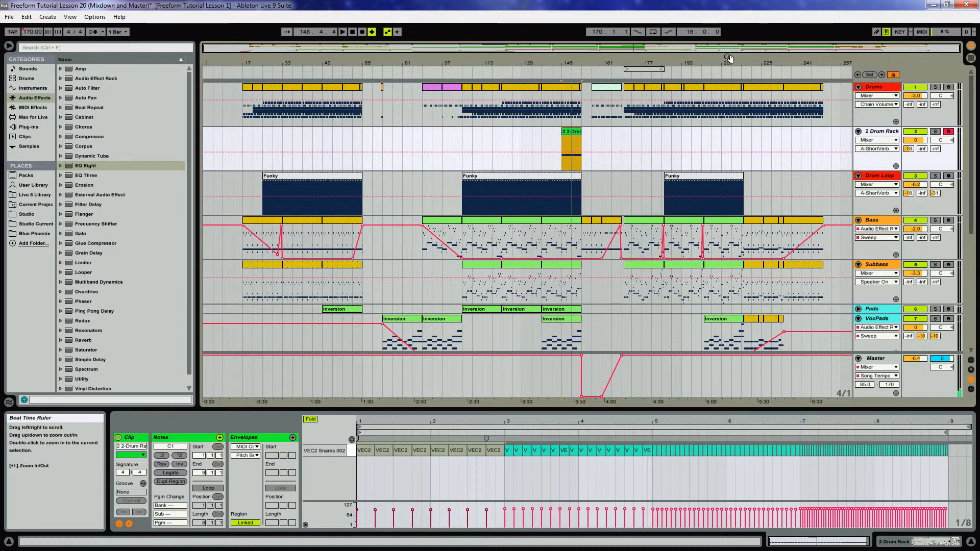
Move the C#5 note in bar 16 of the VoxPads Inversion clip at bar 202 down an octave to C#4 and save the set
drag(760, 59, 758, 64)
scroll(759, 170, down, 3)
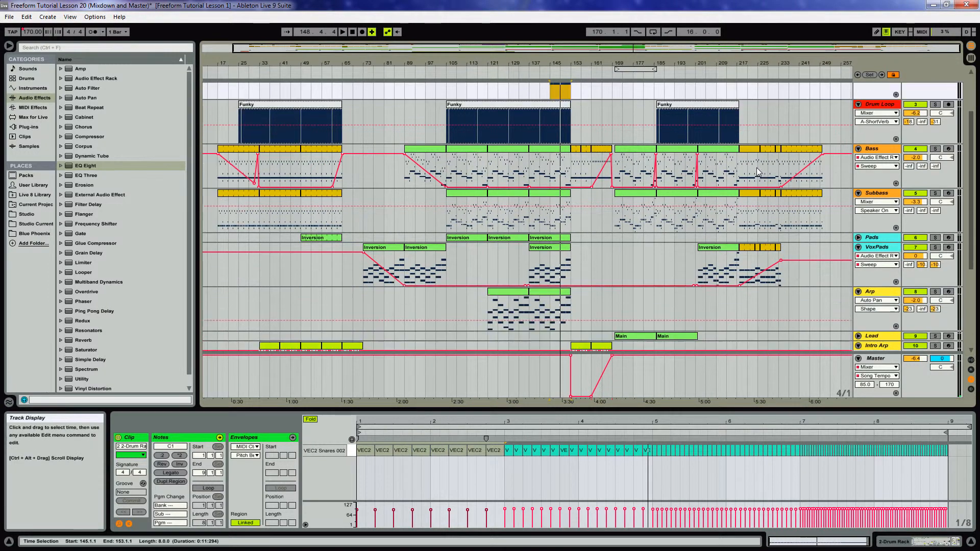
click(727, 252)
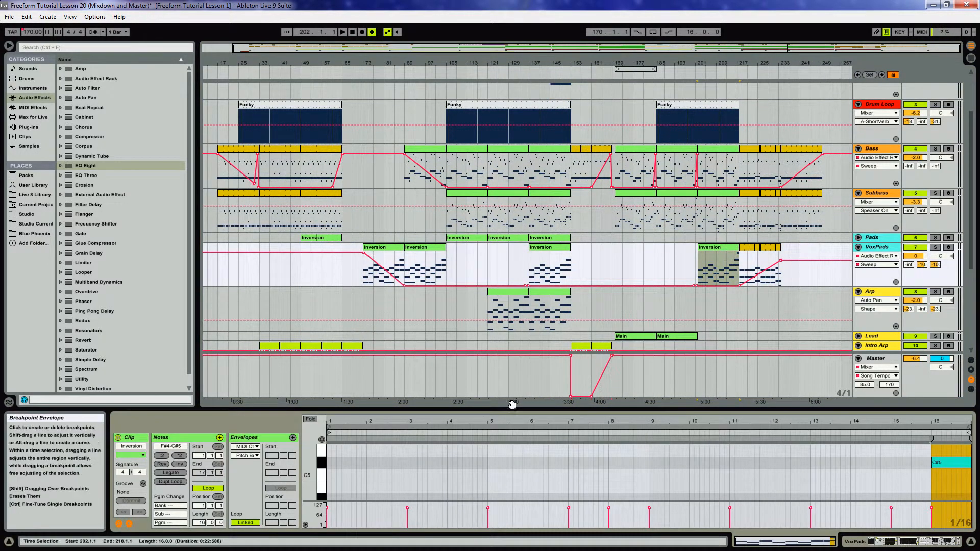
drag(500, 413, 500, 329)
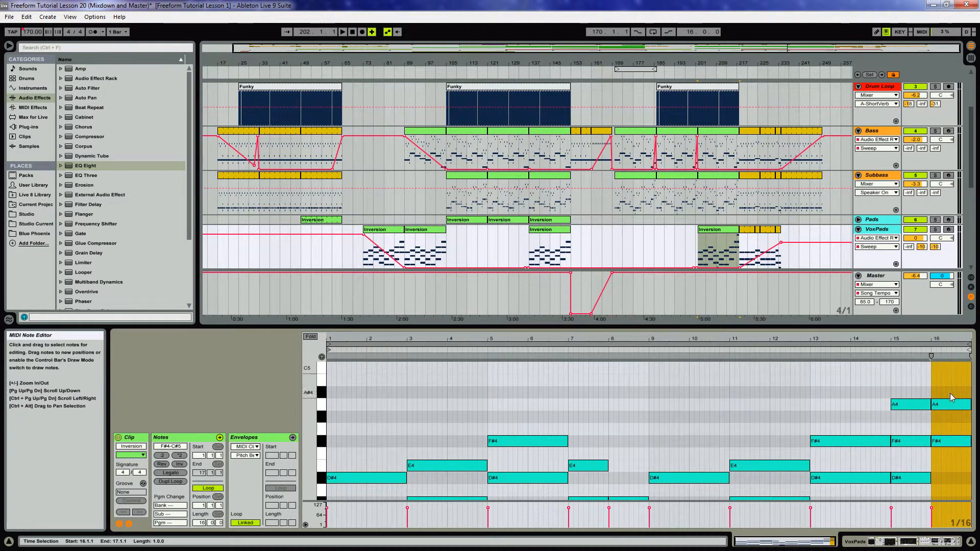
scroll(950, 394, up, 1)
click(949, 367)
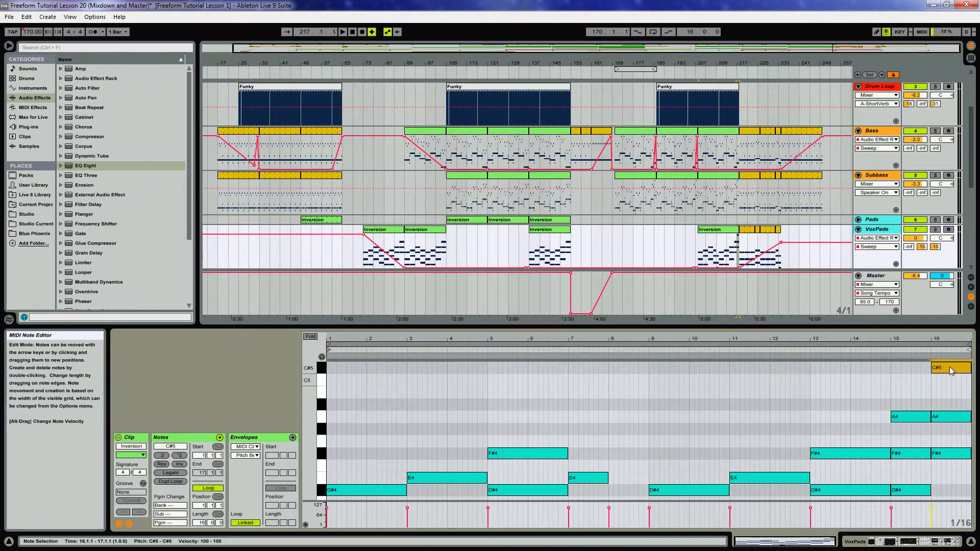
key(shift+Down)
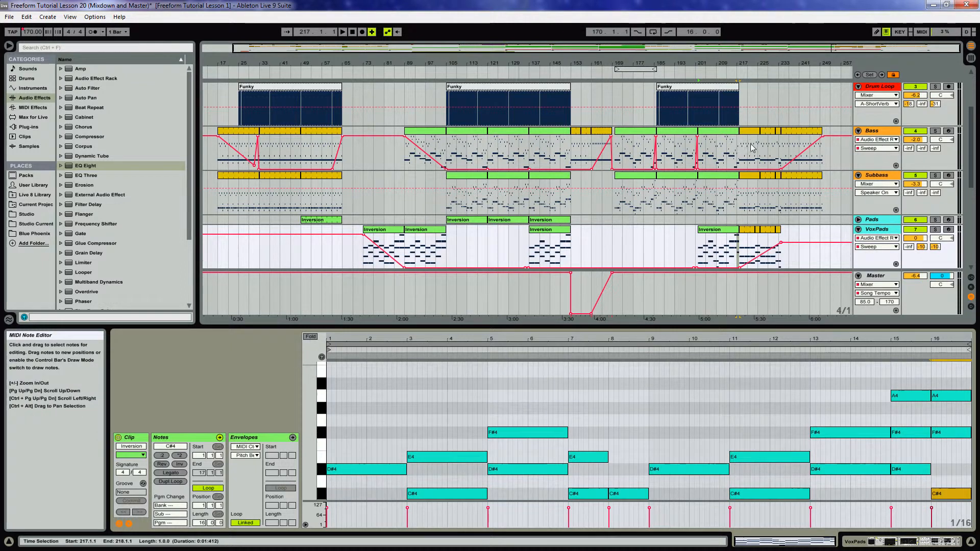
click(730, 250)
key(space)
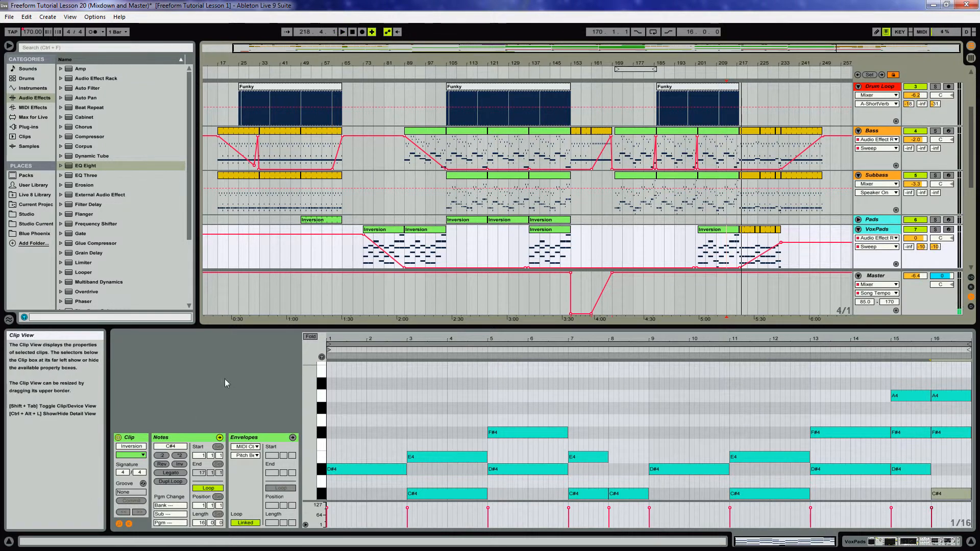
key(ctrl+s)
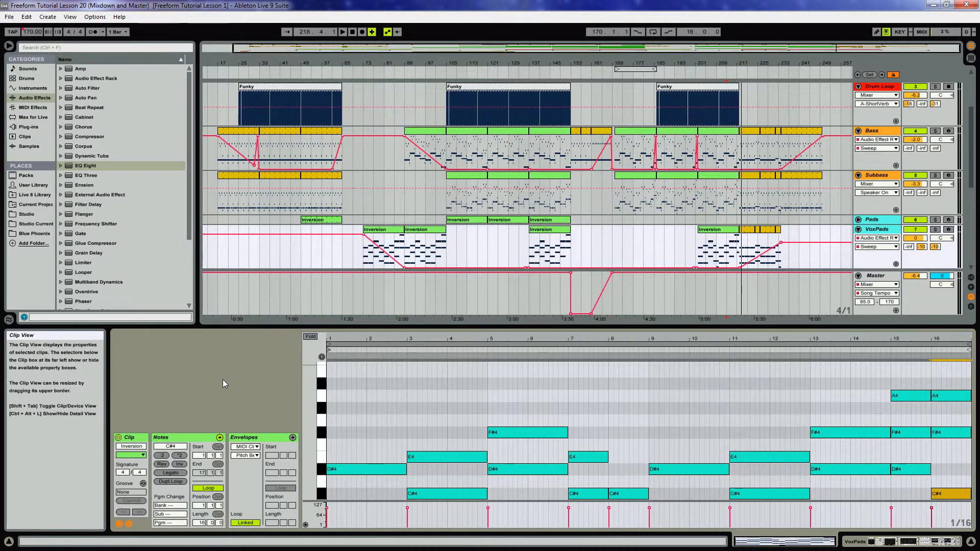
Split the Drums clip that starts at bar 234 at bar 242 and deactivate the Ride notes in the second part
drag(751, 63, 754, 65)
scroll(774, 149, up, 5)
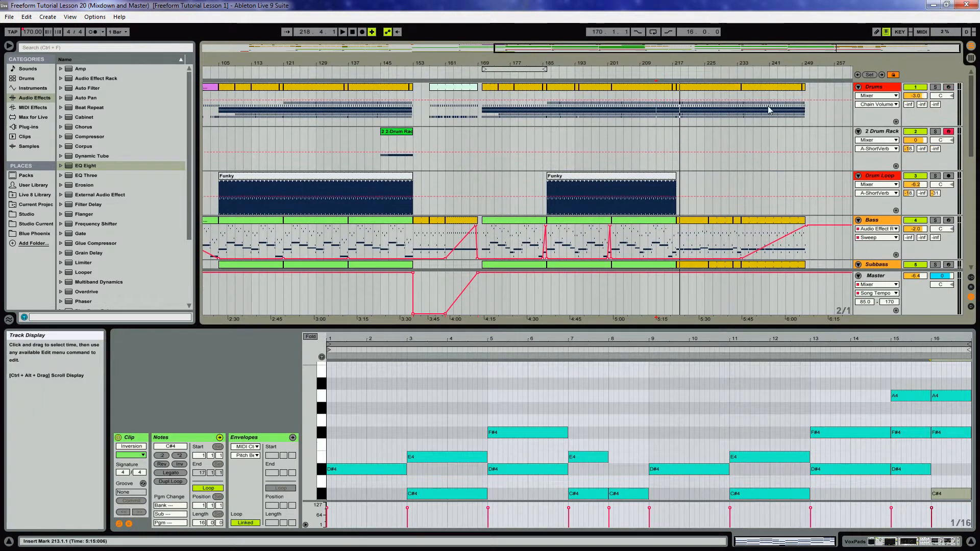
click(789, 90)
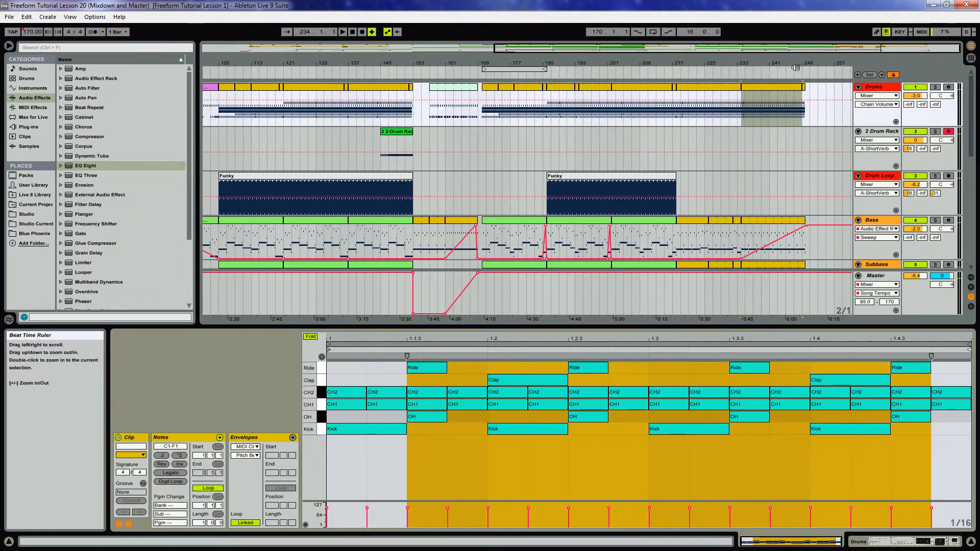
double_click(799, 65)
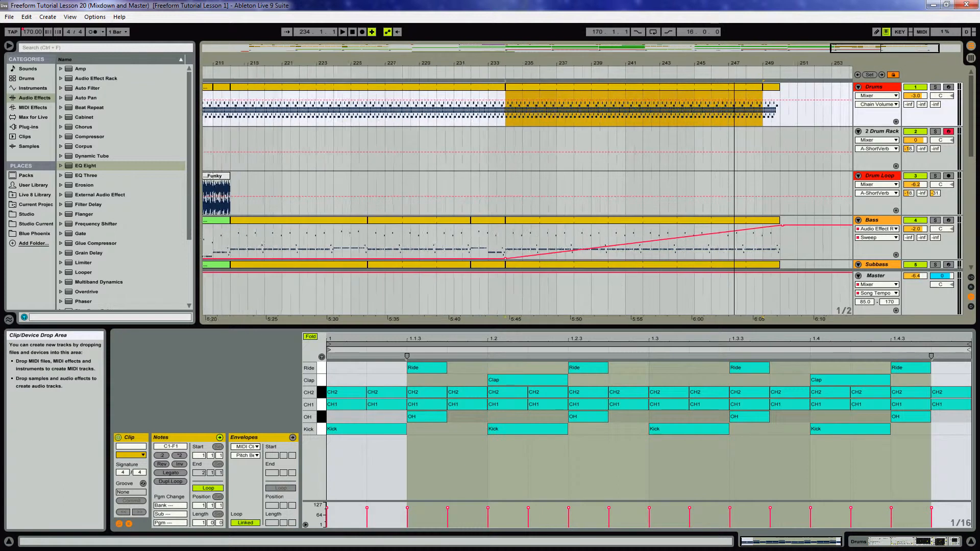
drag(734, 63, 734, 69)
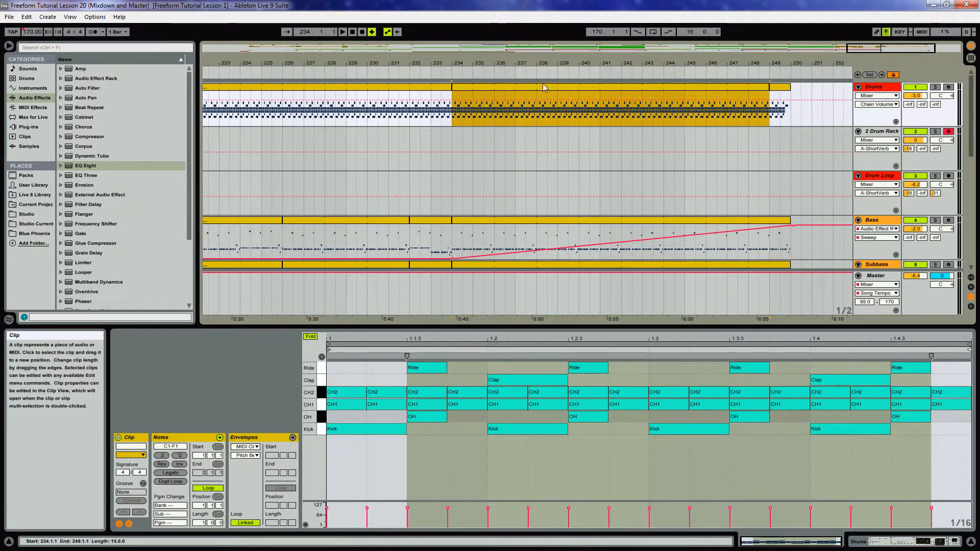
click(624, 116)
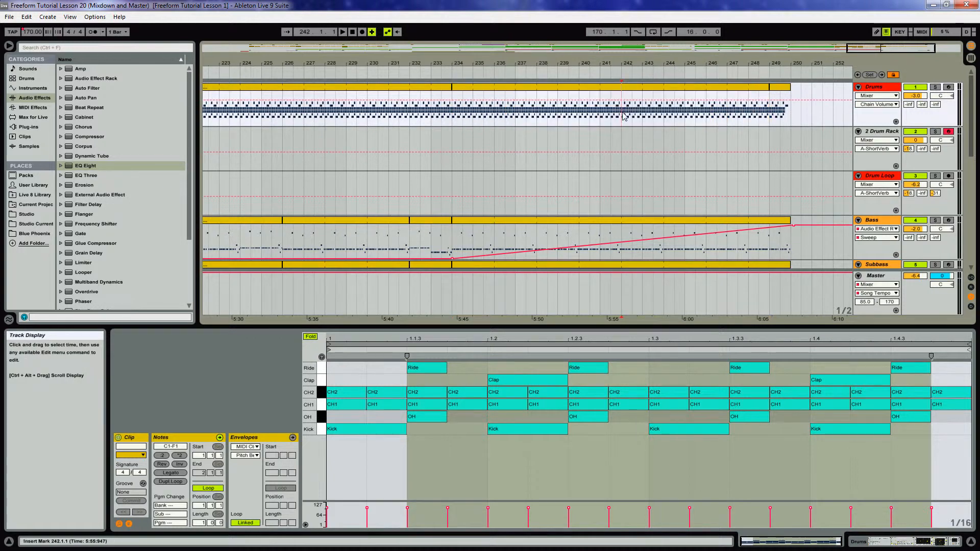
click(642, 92)
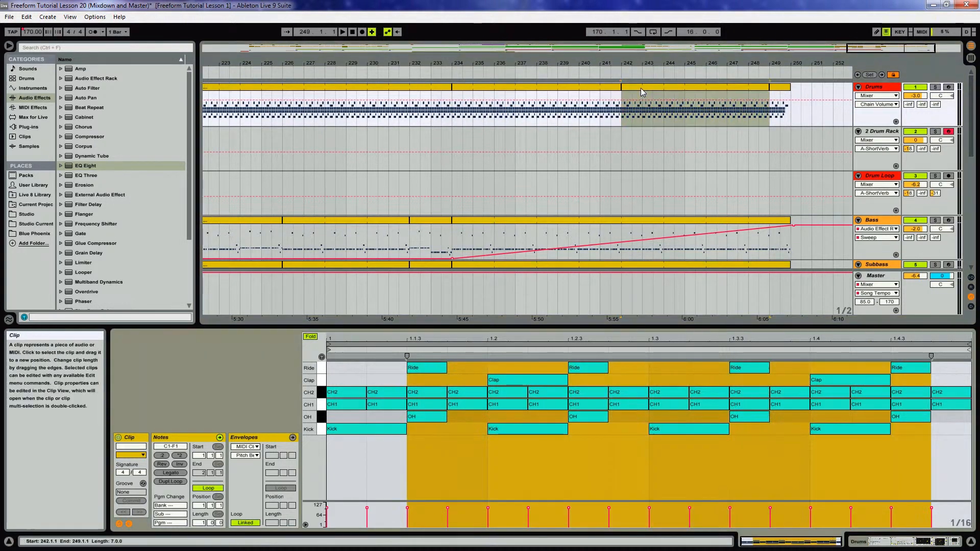
click(322, 368)
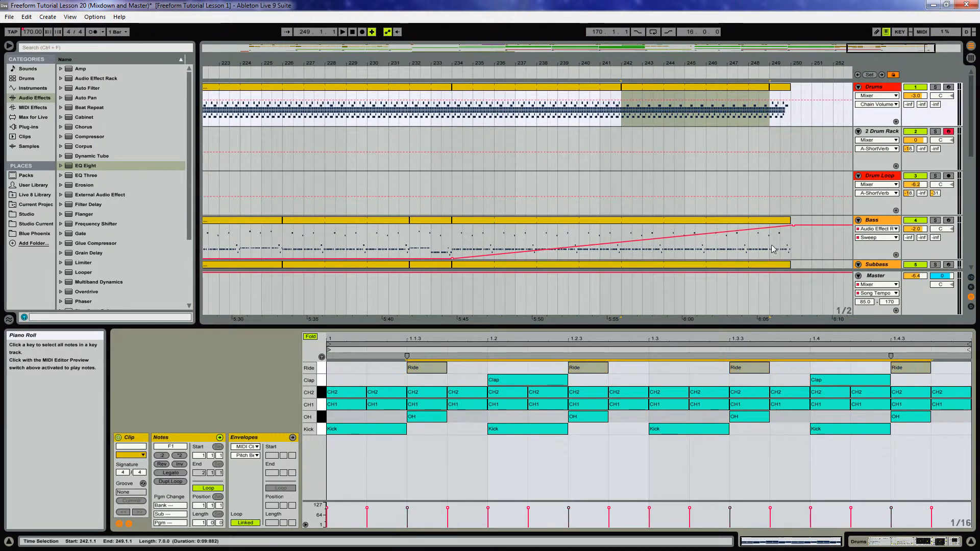
Split the Drums clip again at bar 246 and deactivate the OH notes in the part after the split
click(709, 115)
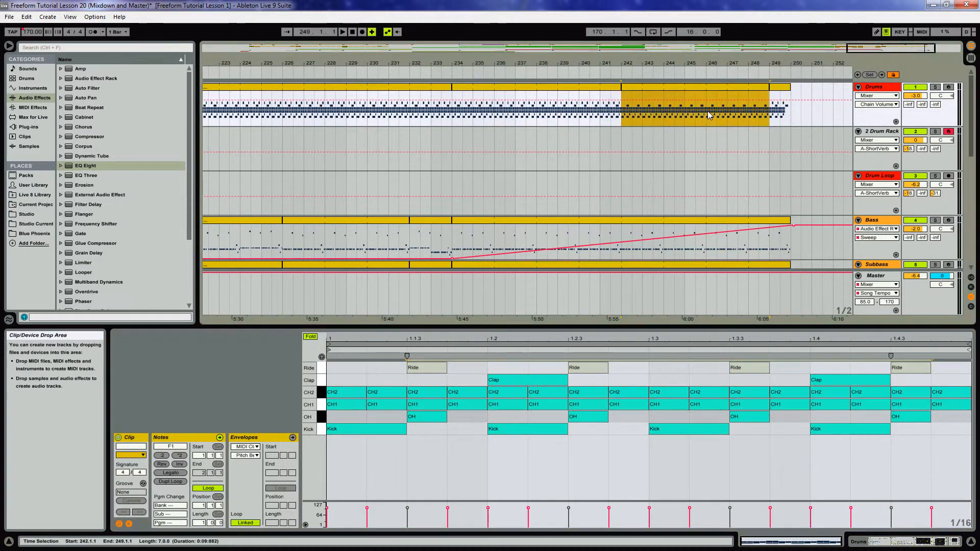
click(709, 112)
key(ctrl+e)
click(724, 89)
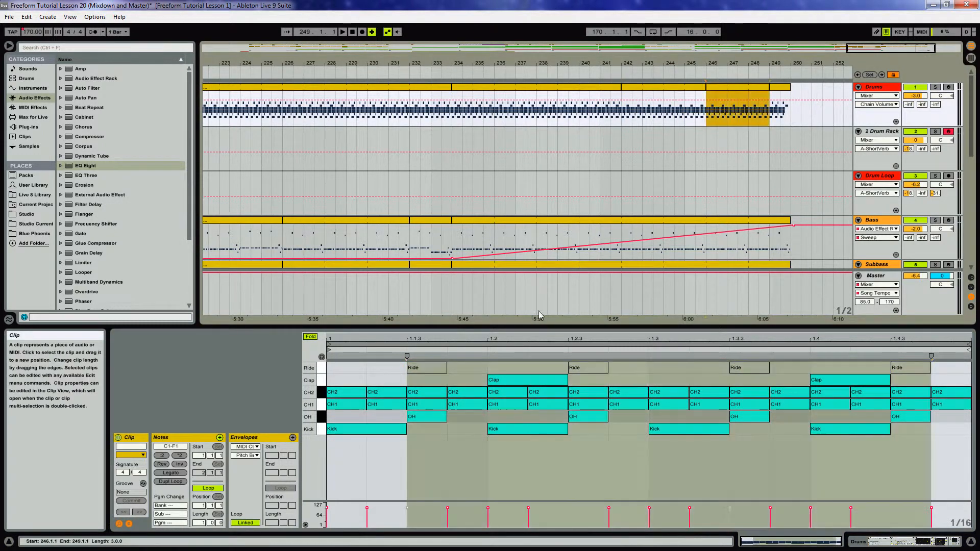
click(323, 417)
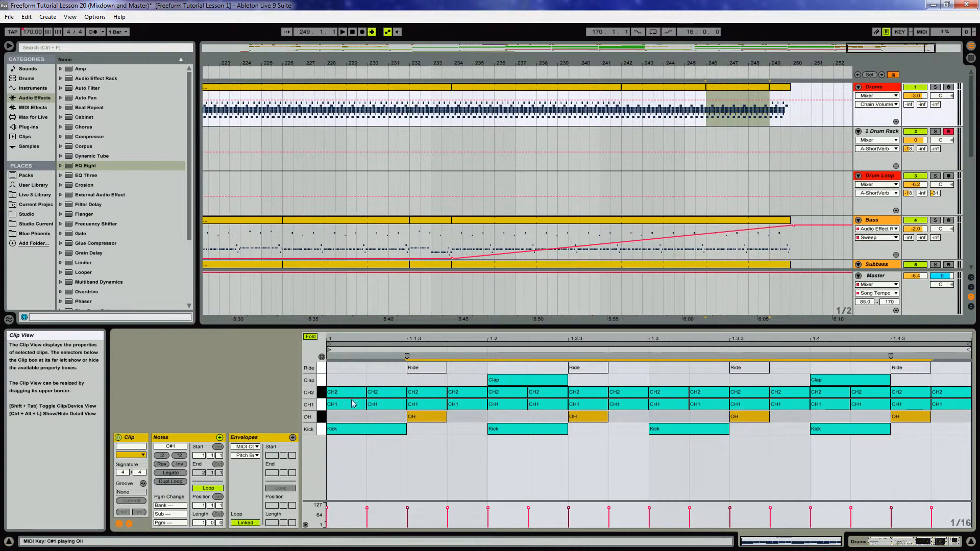
Deactivate the Ride and OH notes in the final Drums clip at bar 249 and play back the outro
click(776, 88)
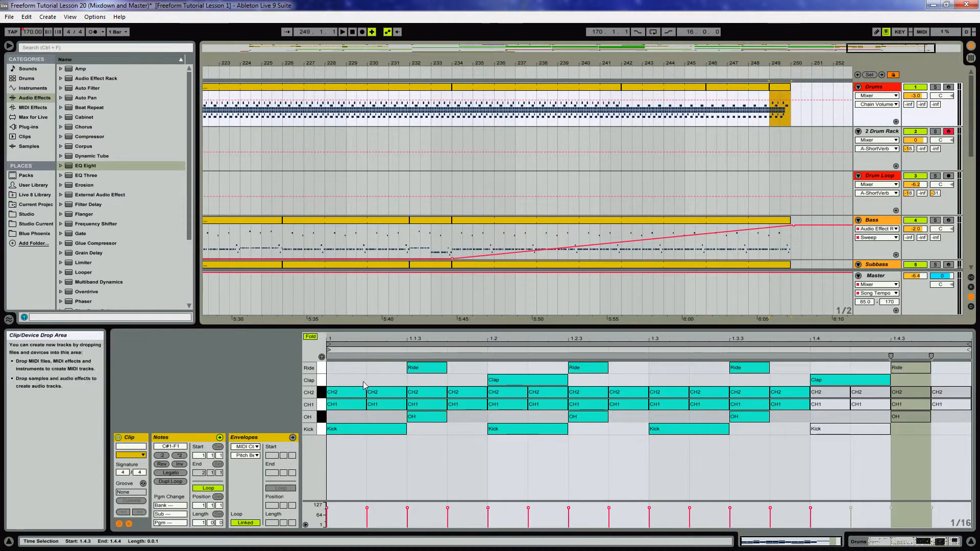
click(321, 368)
key(0)
click(321, 418)
key(0)
click(607, 76)
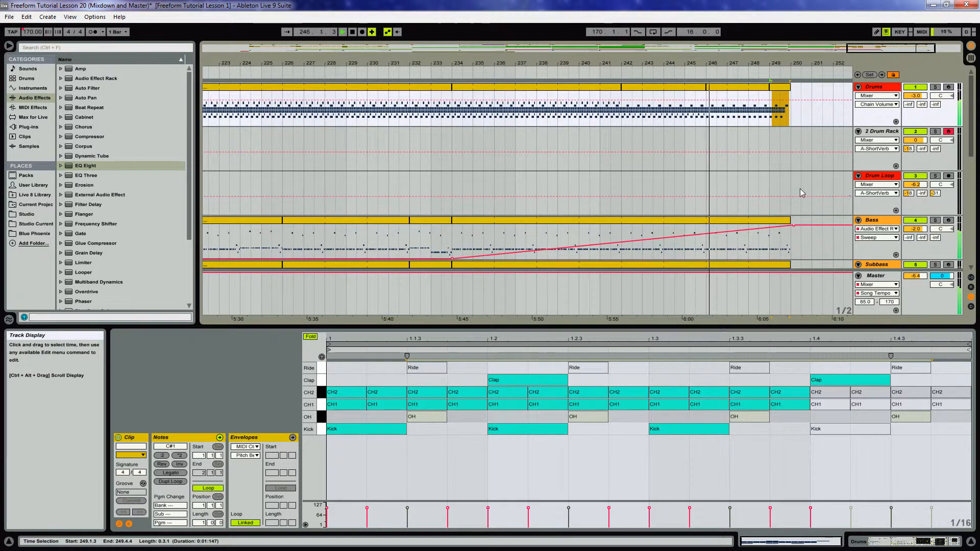
Show the Subbass track's Audio Effect Rack Sweep automation to check its outro sweep
scroll(800, 193, down, 2)
scroll(801, 193, down, 1)
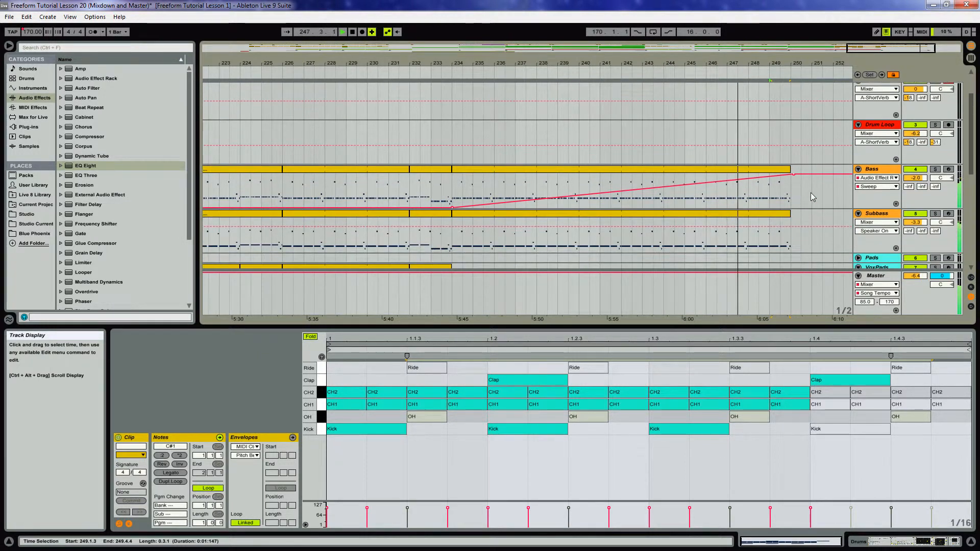
scroll(806, 197, up, 2)
click(887, 255)
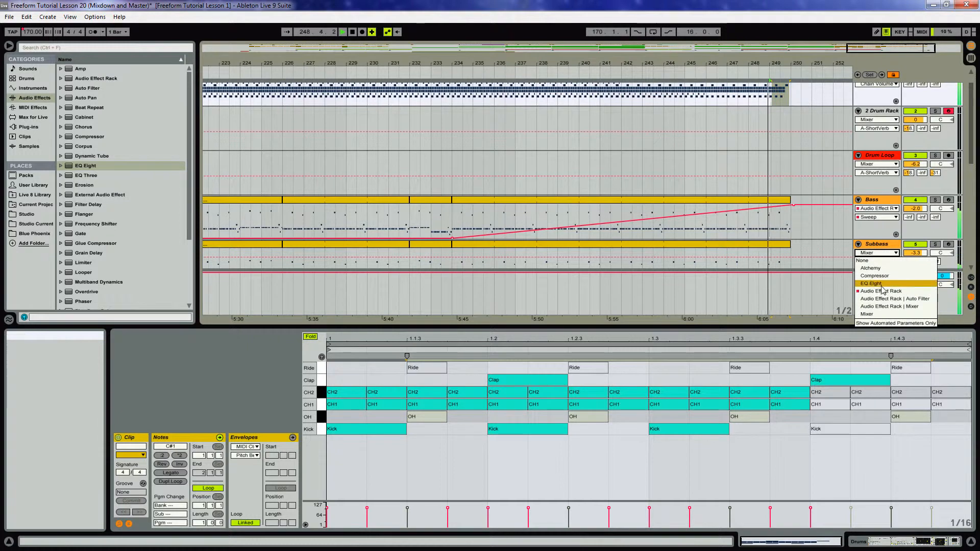
click(870, 284)
scroll(836, 230, down, 2)
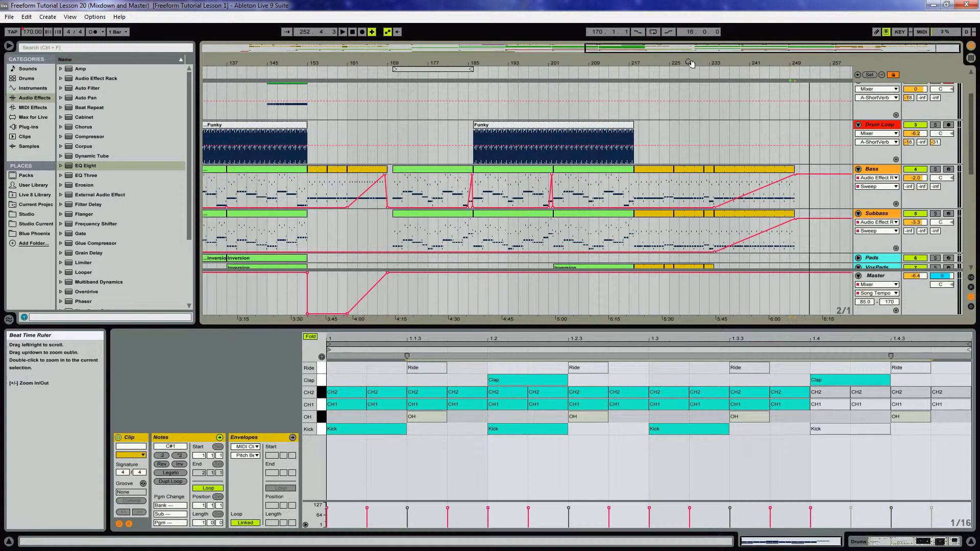
Add a Spectrum analyzer to the Master track
click(884, 280)
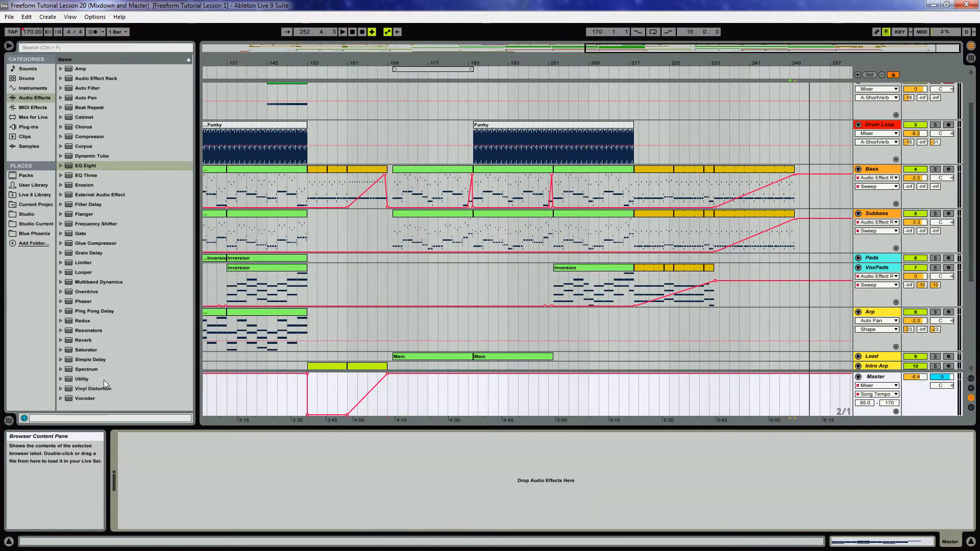
drag(110, 369, 510, 480)
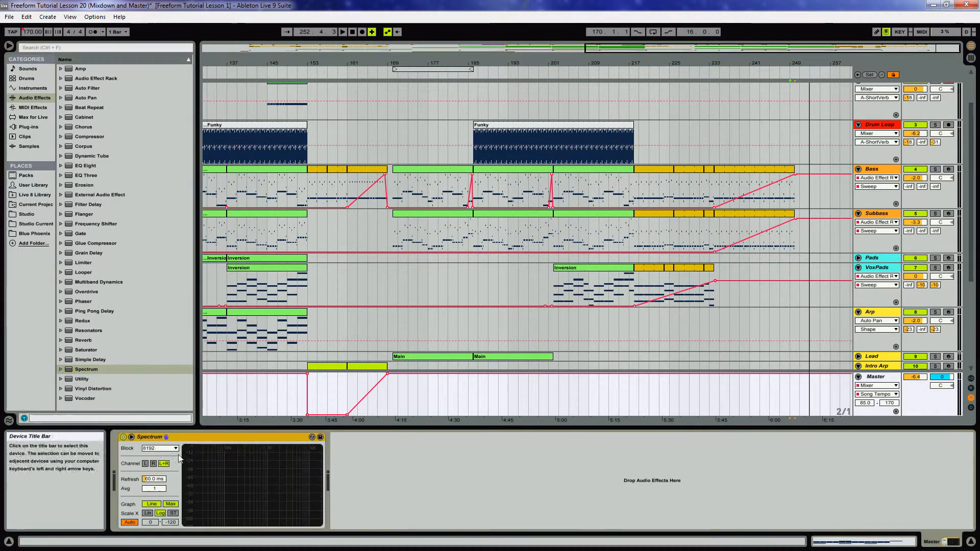
Enlarge the Master track's Spectrum display and play the outro to examine its frequency balance
click(131, 437)
key(space)
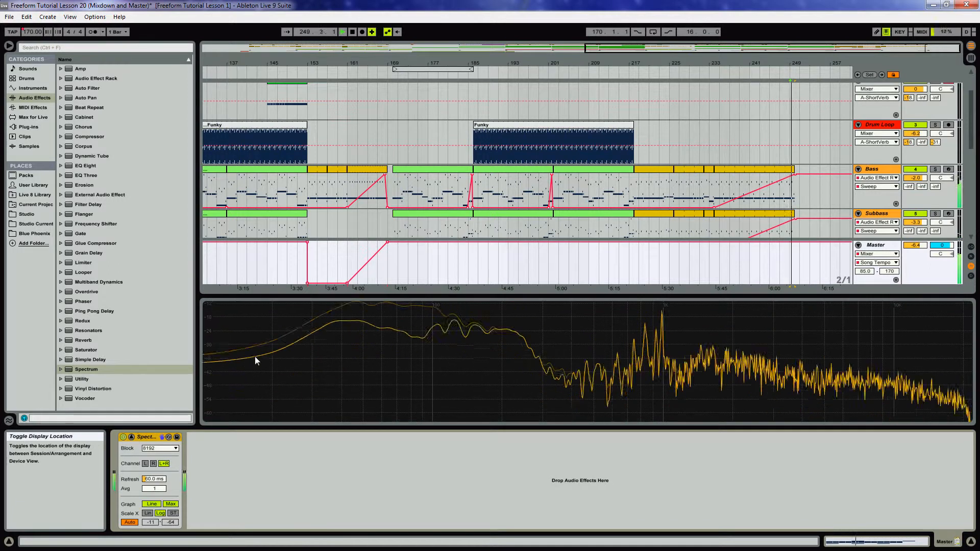
key(space)
Play the section from bar 170 and the outro around bar 250, comparing their frequency content on the Spectrum
drag(393, 59, 592, 51)
scroll(593, 96, up, 2)
scroll(592, 97, up, 1)
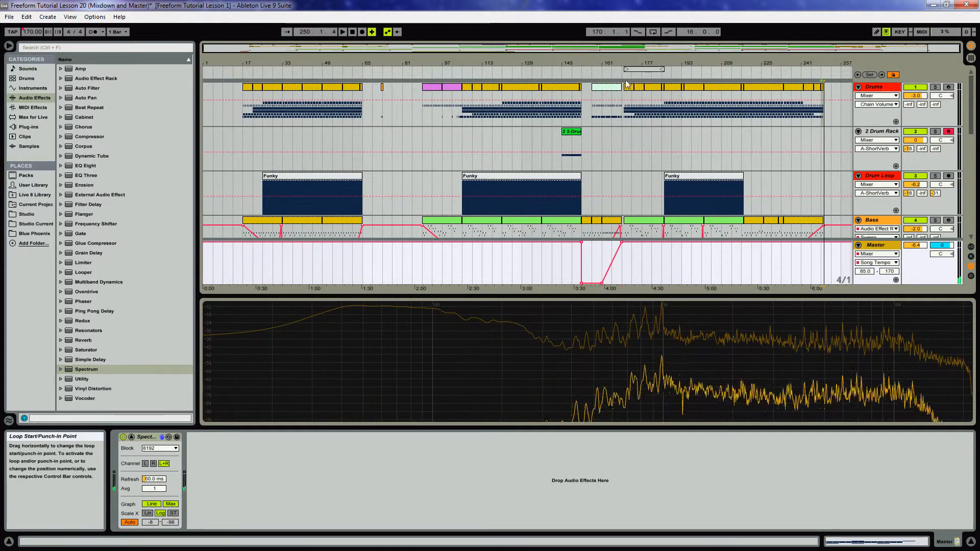
click(623, 75)
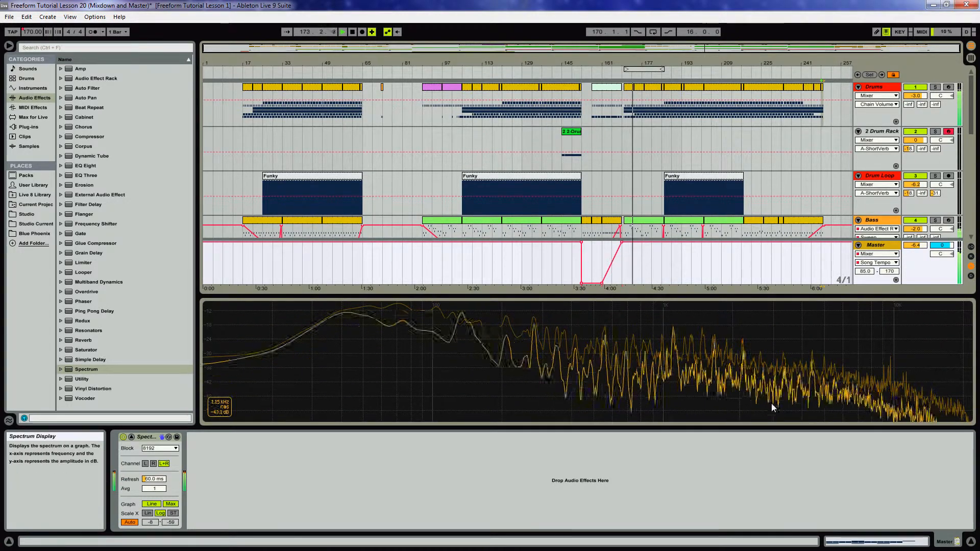
key(space)
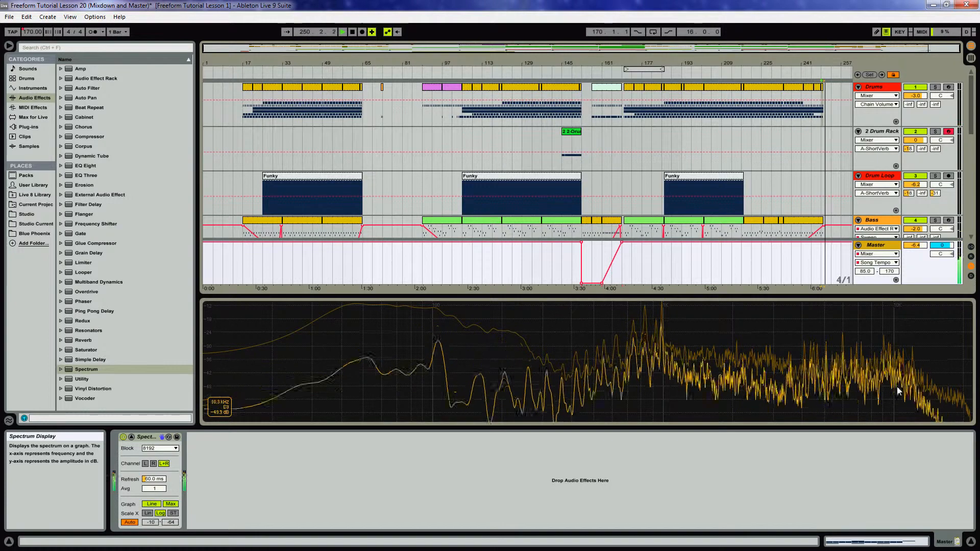
key(space)
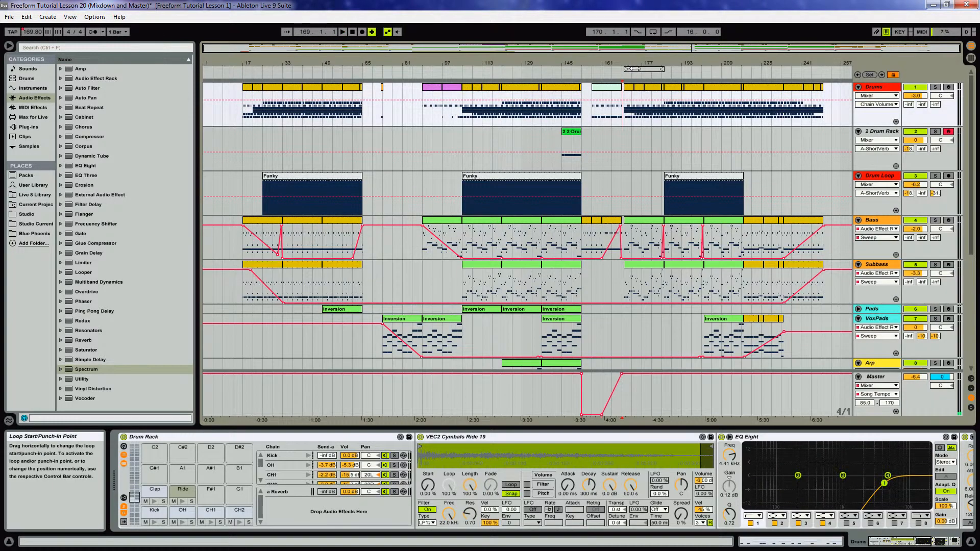
Select the loop region starting at bar 170 and play it while examining the Master track's Spectrum
click(634, 68)
key(space)
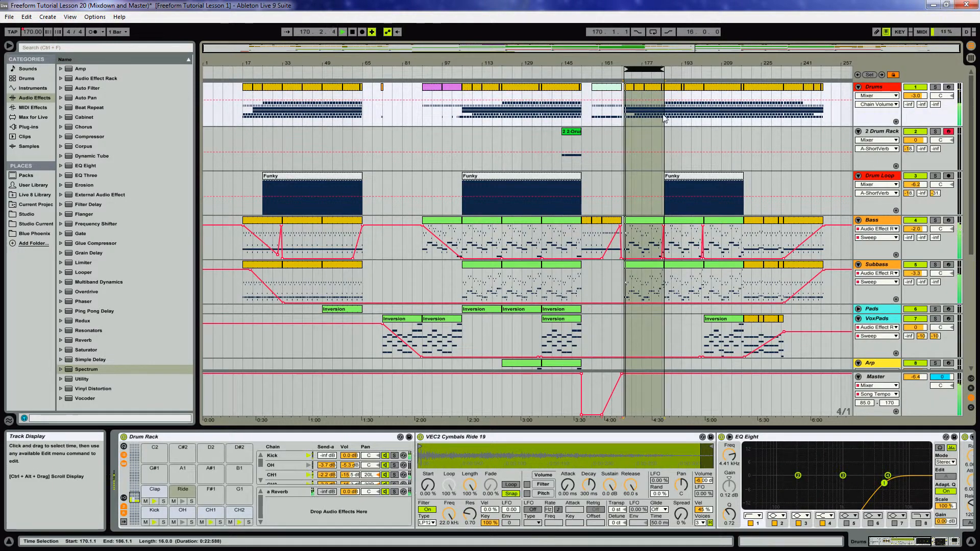
click(874, 378)
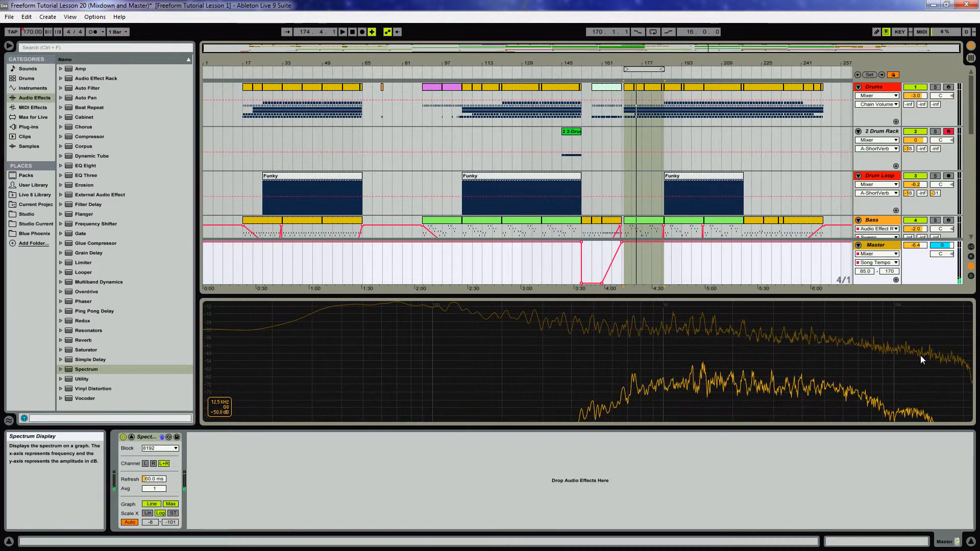
Set the Bass track's volume to 0 dB in the Session View mixer and return to the arrangement
click(872, 87)
key(shift+Tab)
key(Tab)
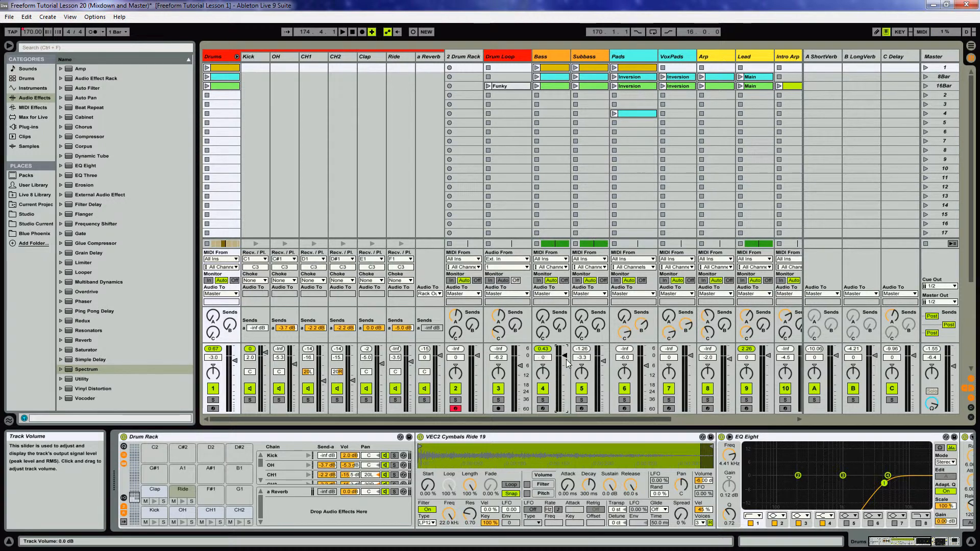
key(Tab)
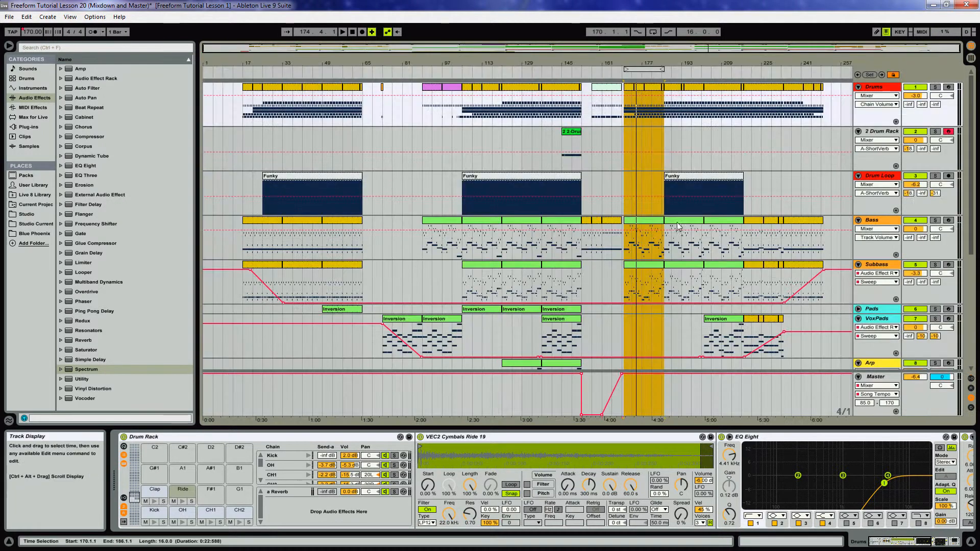
Play the section from bar 170 with the raised Bass level and examine it on the Master track's Spectrum
key(space)
click(878, 376)
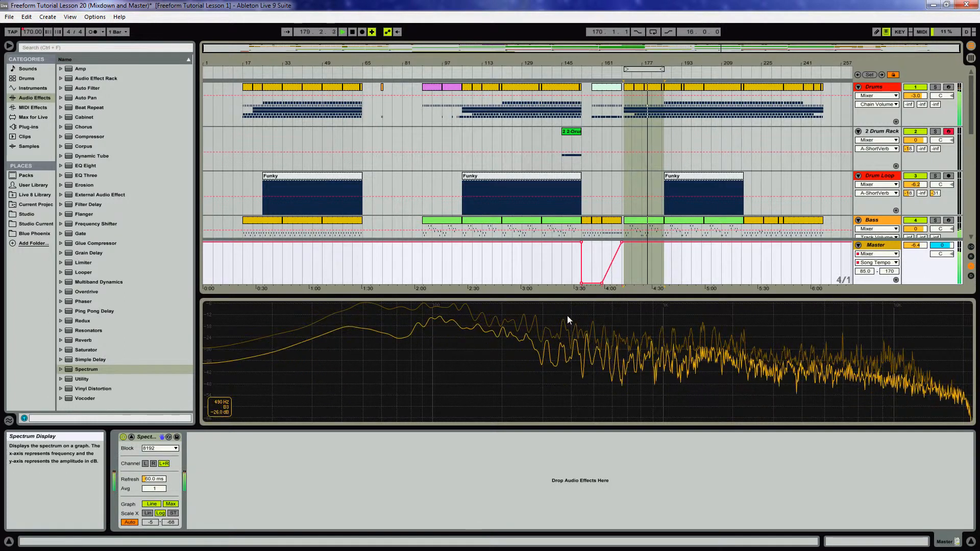
click(132, 437)
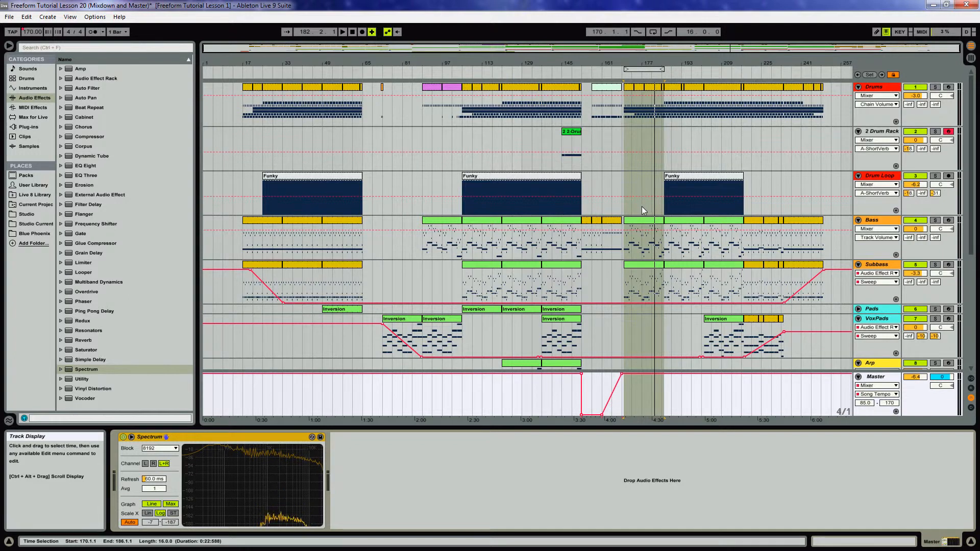
Solo the Bass and Subbass tracks and play the intro section to examine their low end on the enlarged Spectrum
key(space)
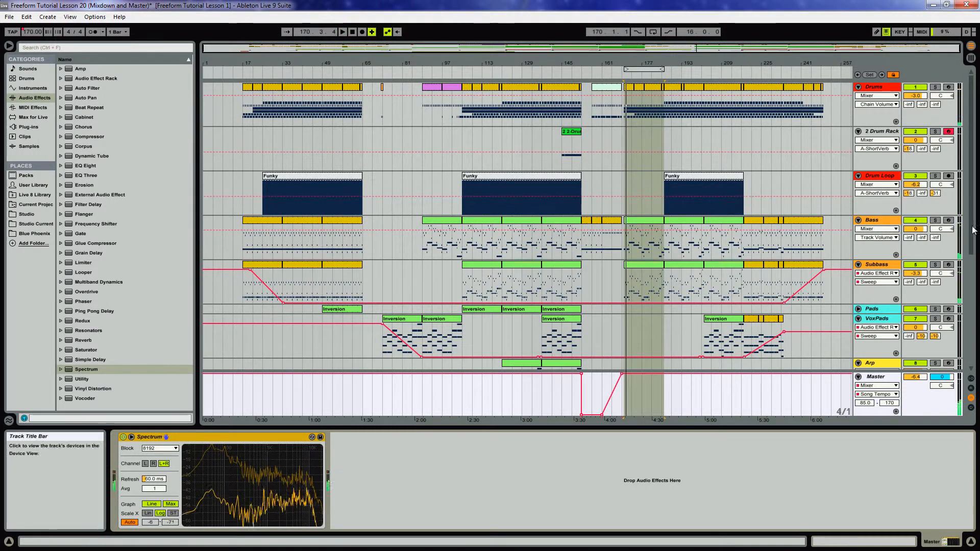
click(935, 220)
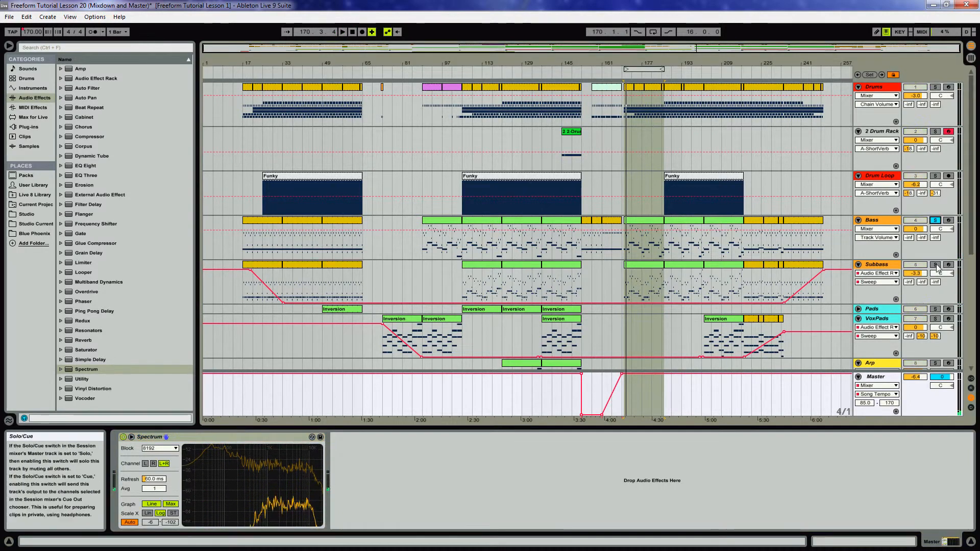
click(300, 73)
click(131, 438)
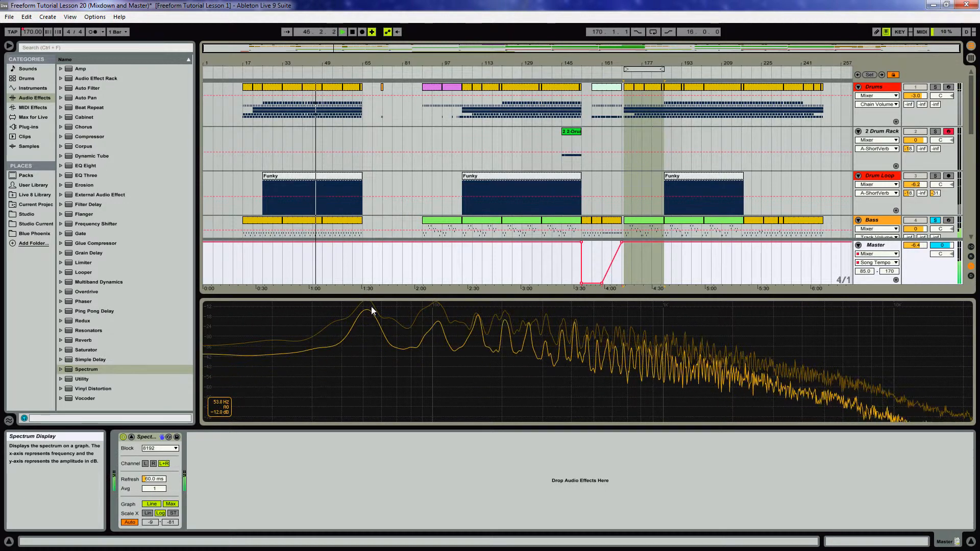
Solo the DarkSoundscape track and play its clip to examine its low frequencies on the Master track's Spectrum
scroll(668, 180, down, 10)
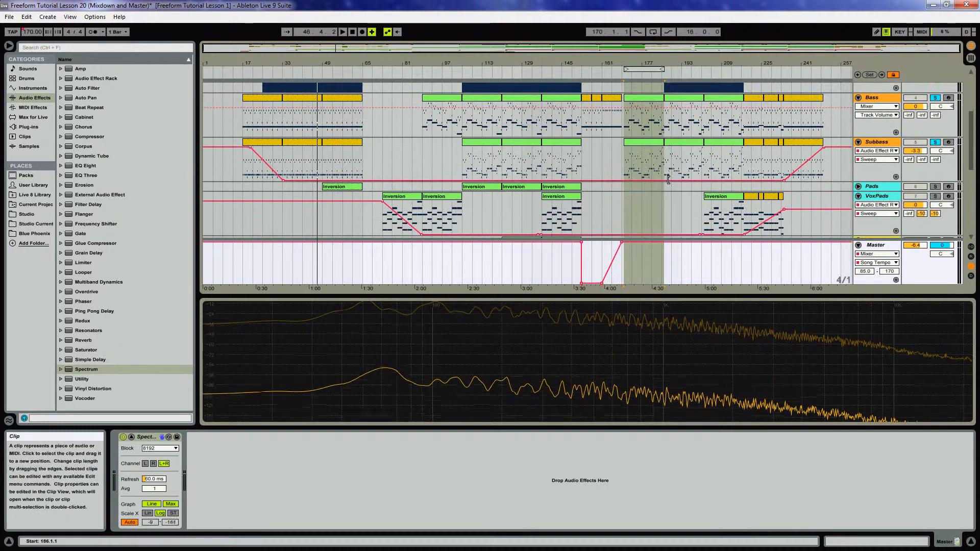
scroll(668, 180, down, 5)
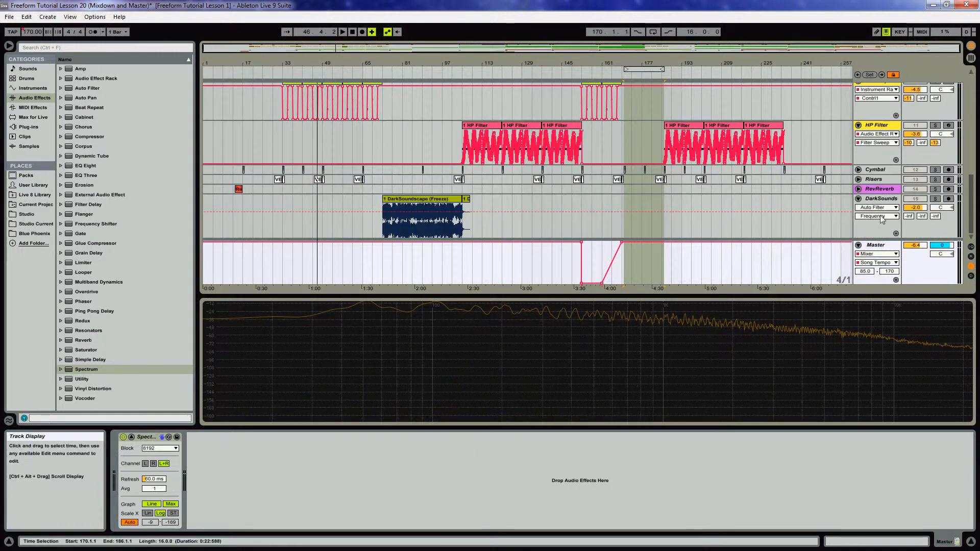
click(936, 198)
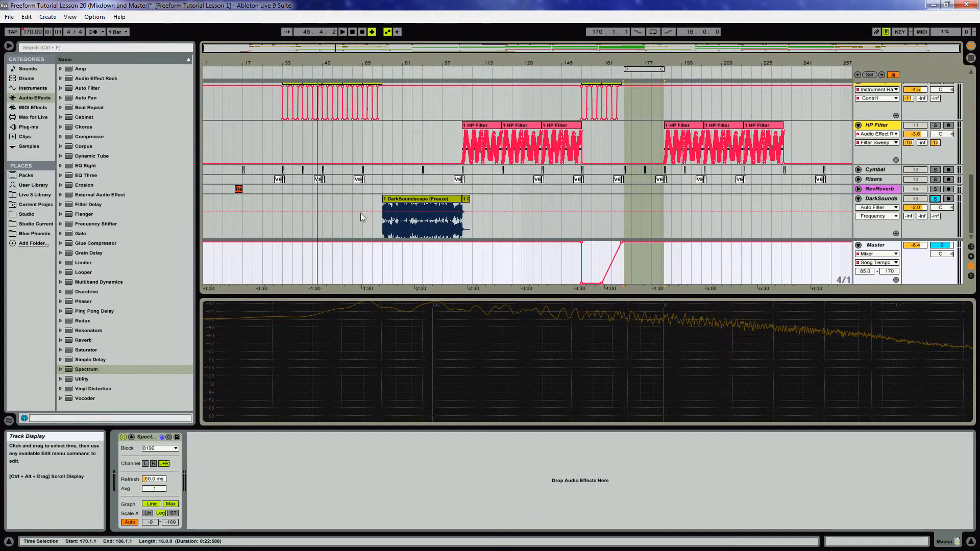
click(393, 219)
key(space)
click(877, 377)
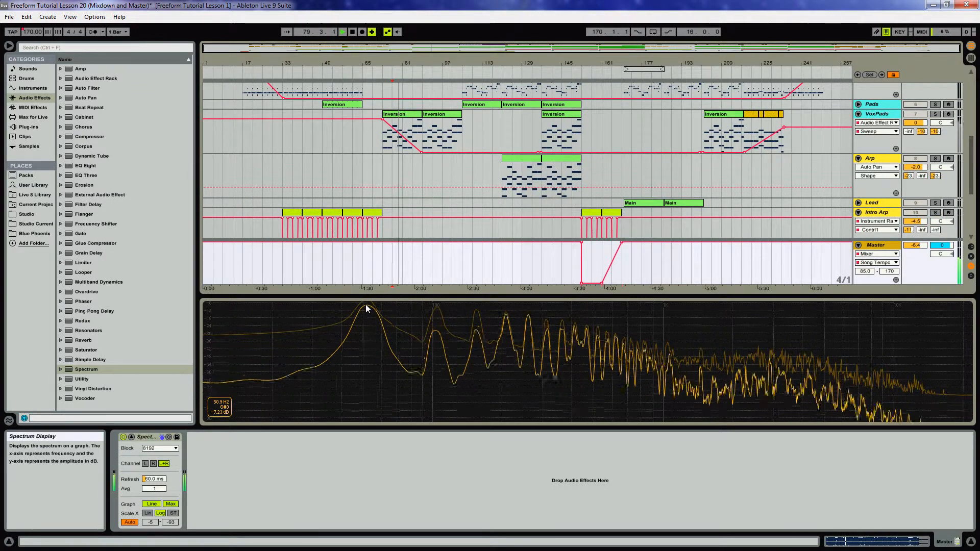
Insert an EQ Eight at the start of the DarkSoundscape track's device chain
scroll(435, 208, down, 1)
scroll(435, 207, down, 3)
click(435, 207)
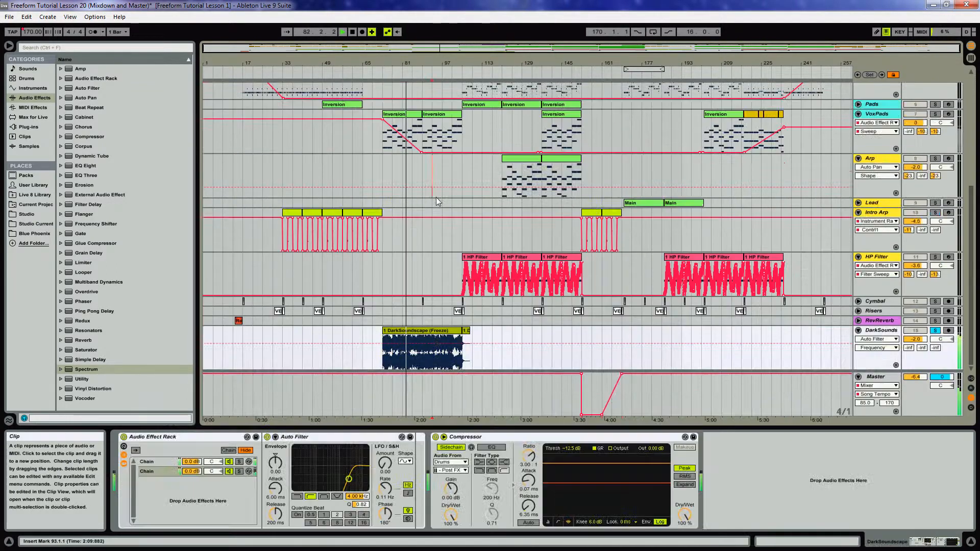
click(436, 198)
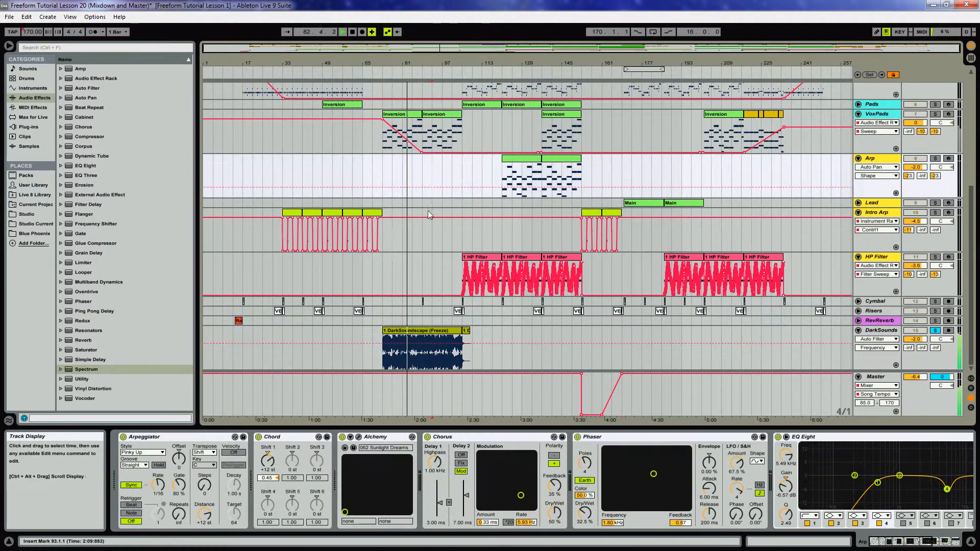
click(432, 332)
drag(86, 169, 119, 459)
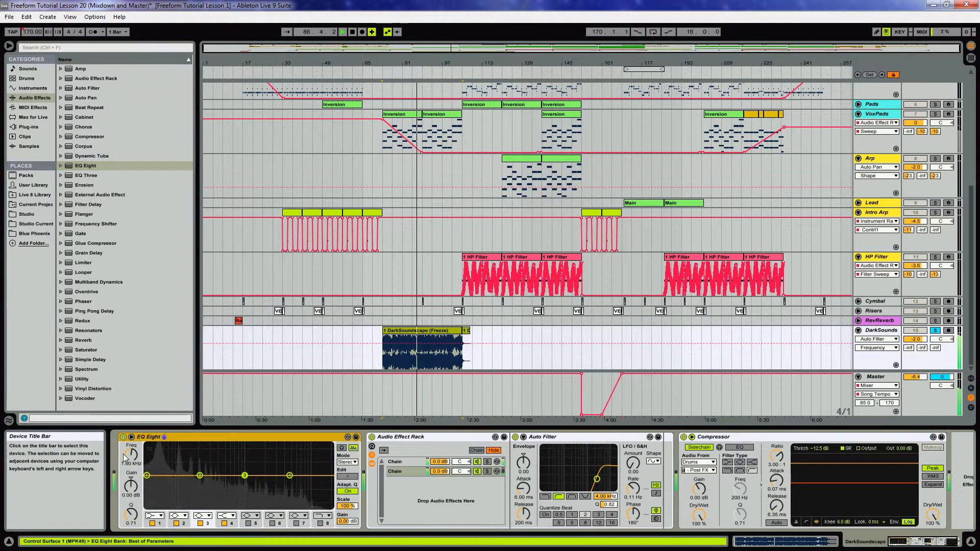
Cut the DarkSoundscape low end with EQ Eight band 1 as a bell at 52.9 Hz, gain -7.07 dB, Q 1.72
click(158, 517)
click(155, 478)
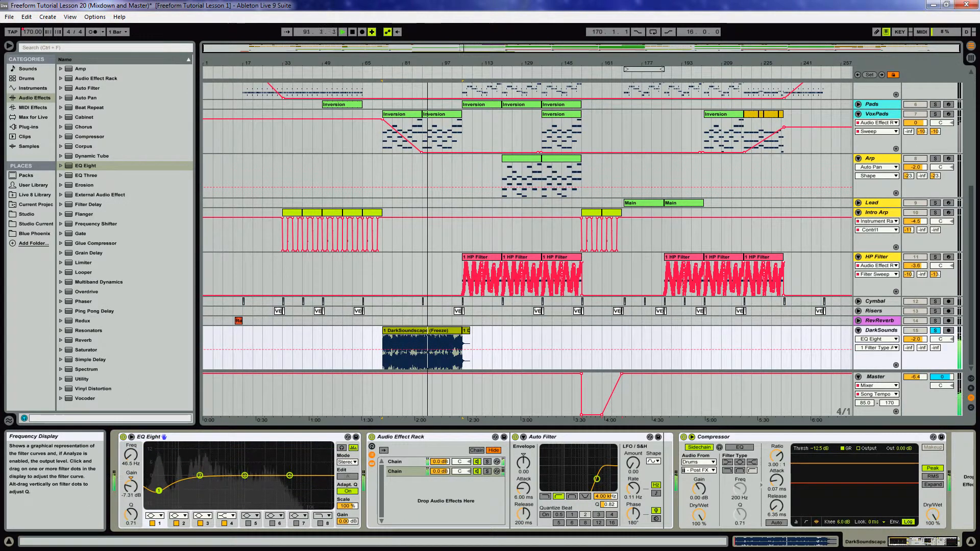
drag(159, 489, 161, 486)
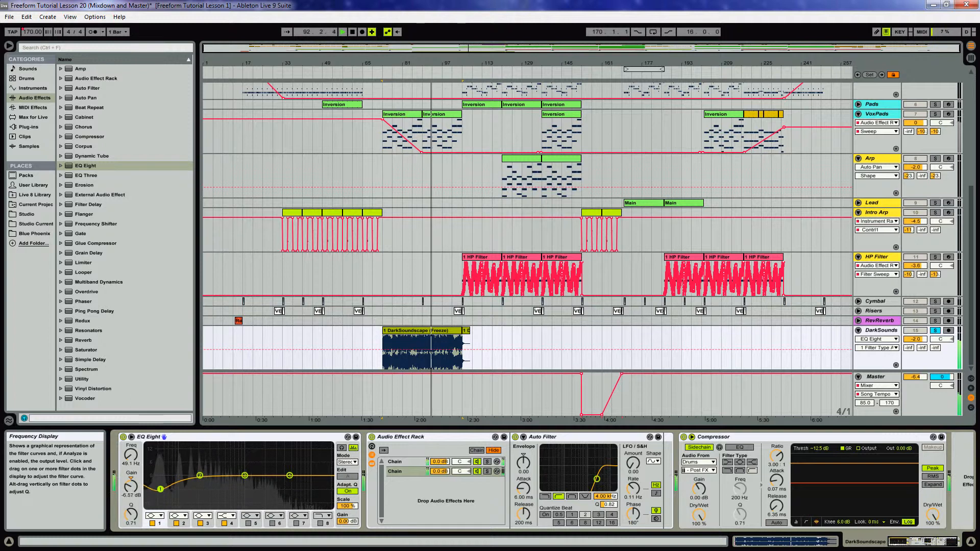
drag(131, 515, 131, 499)
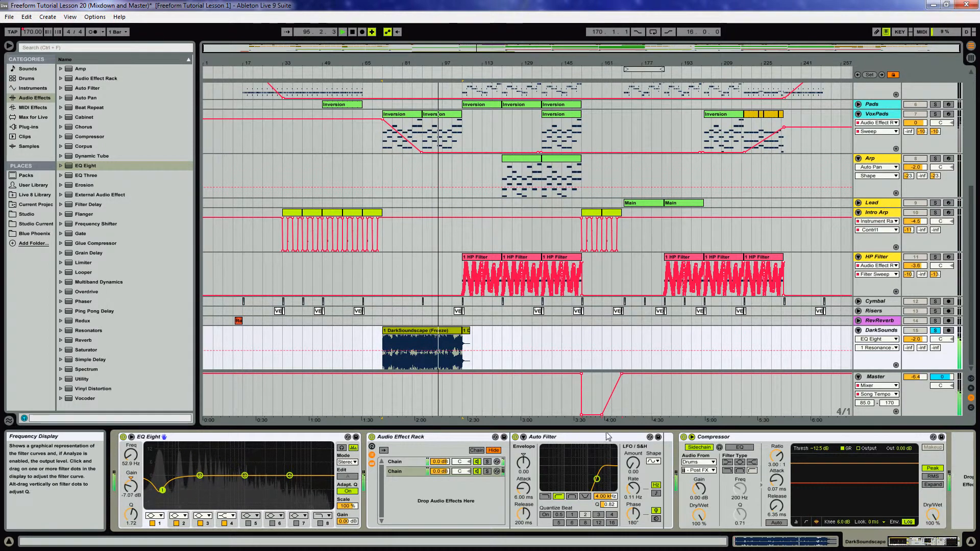
Examine the equalized DarkSoundscape signal on the Master track's Spectrum and unsolo the track
click(875, 378)
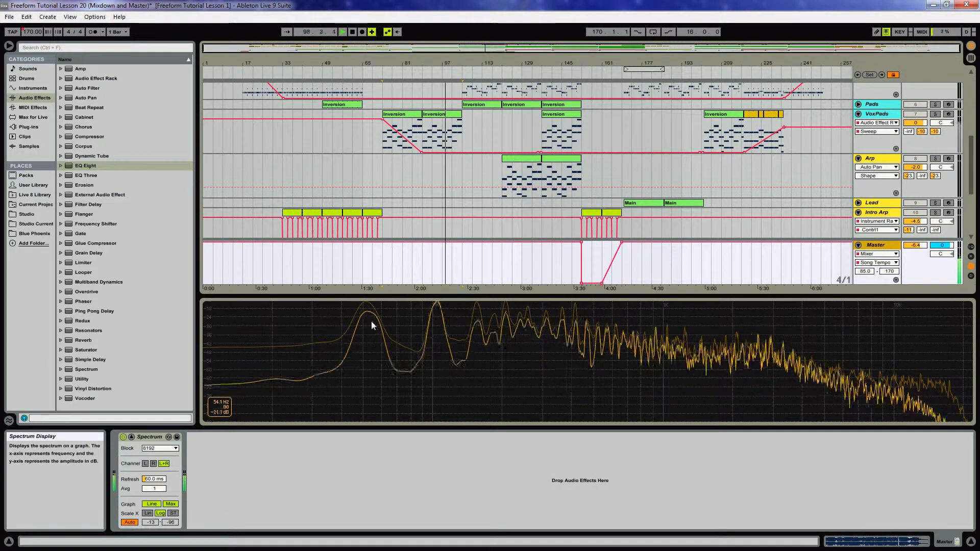
click(132, 438)
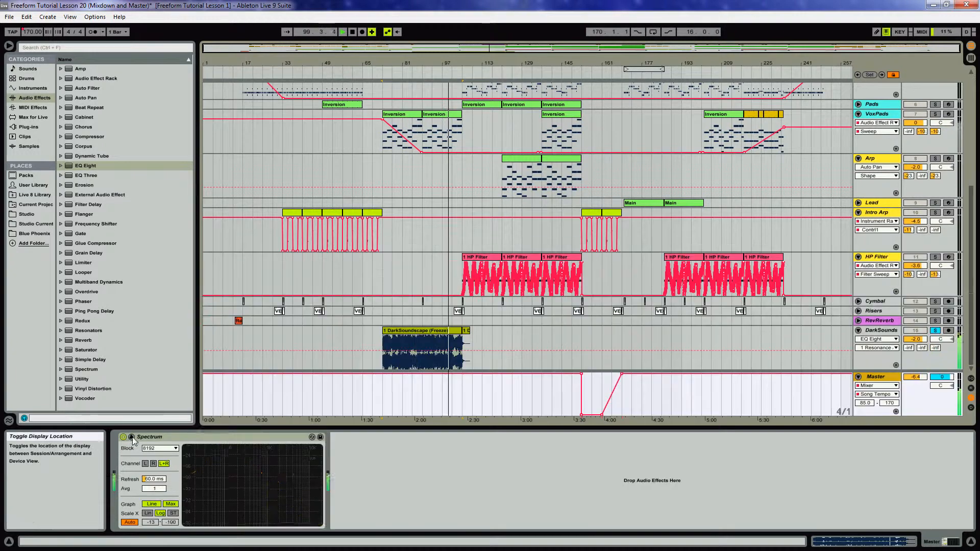
click(937, 330)
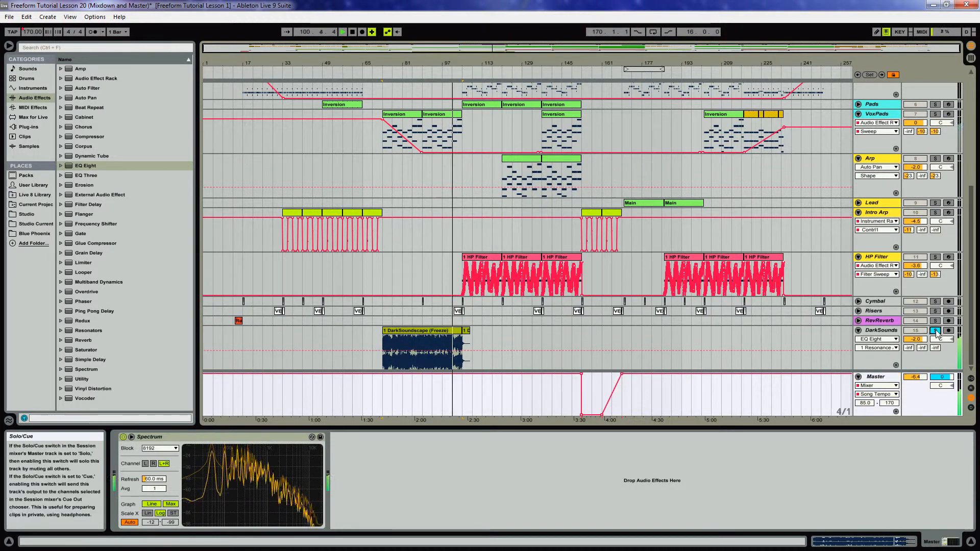
key(space)
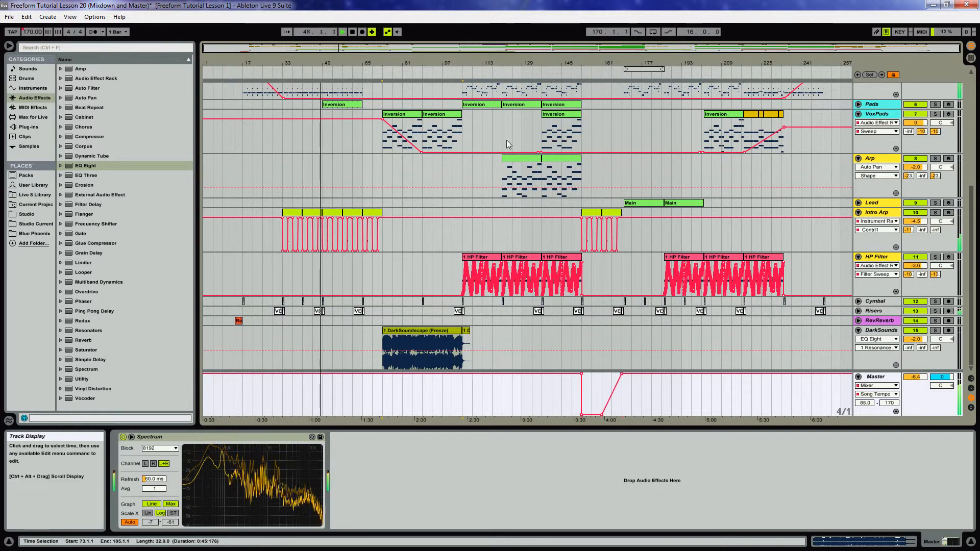
Examine the full mix on the enlarged Spectrum, shrink the display back to the device chain and save the Live Set
scroll(508, 138, up, 2)
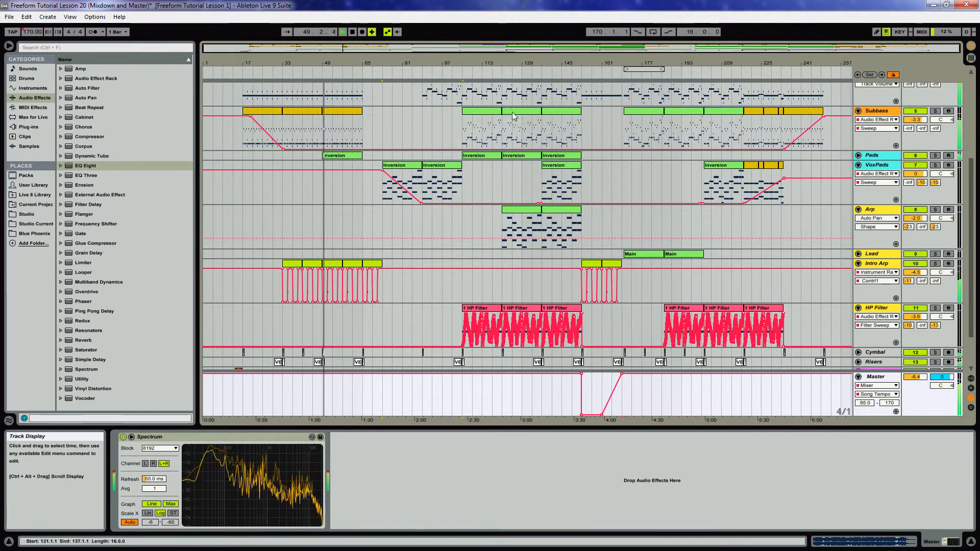
click(131, 437)
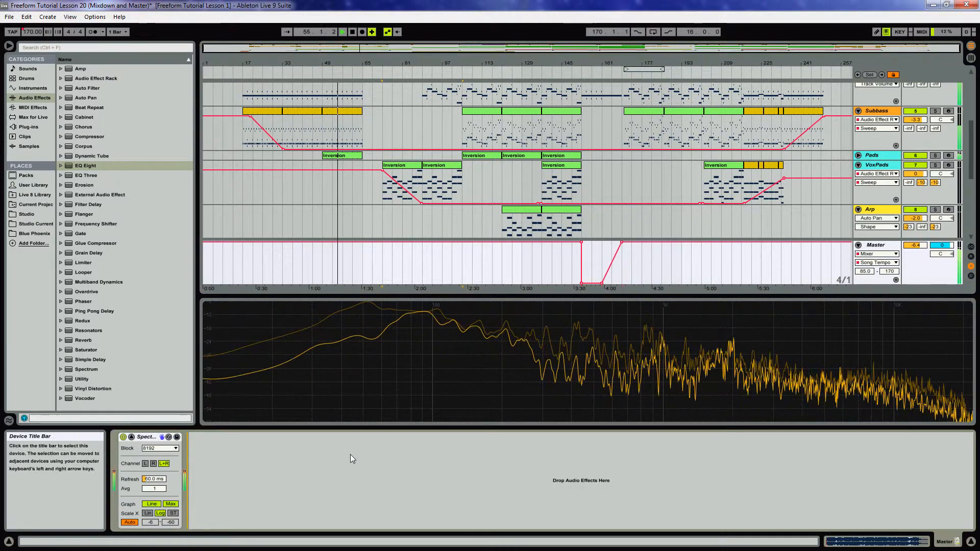
click(169, 437)
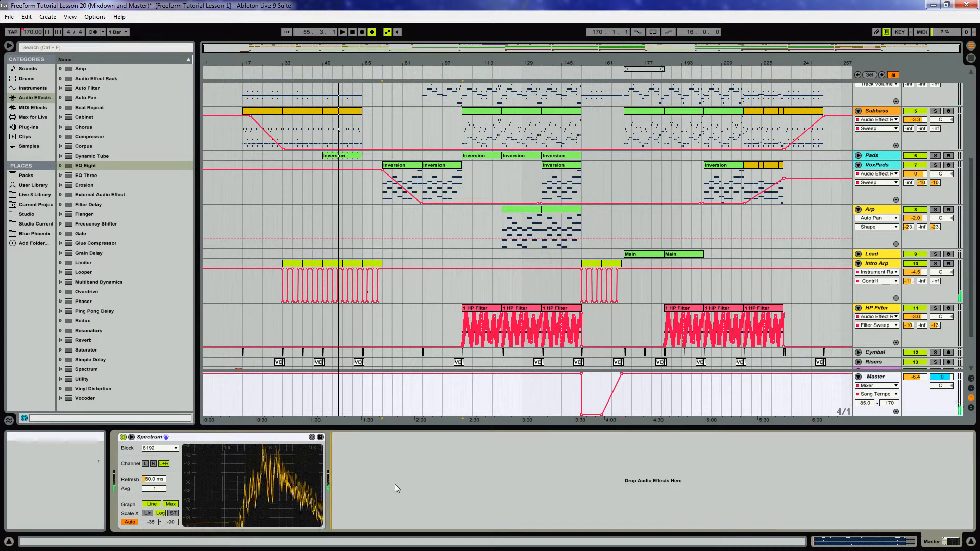
key(ctrl+s)
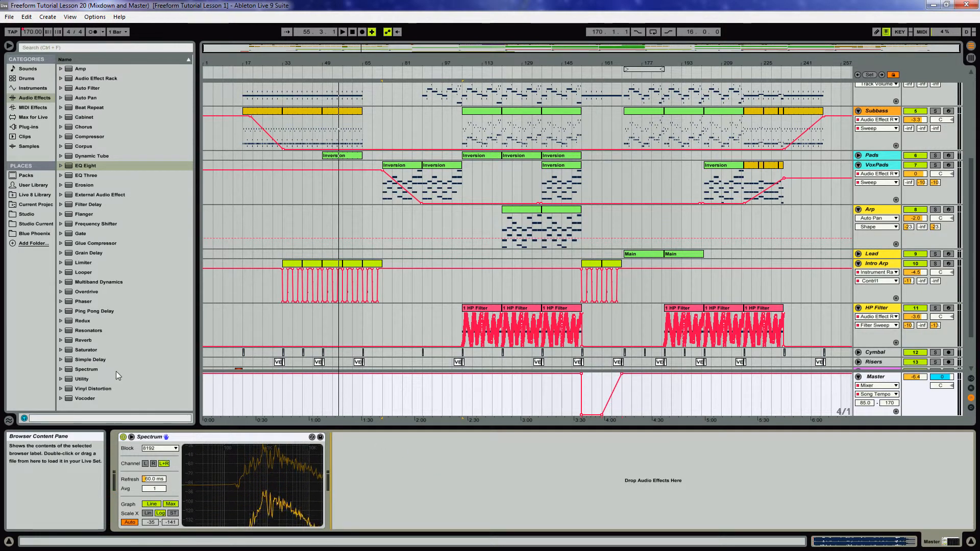
Play the loop region from bar 170 and show the Session View mixer to check the track and Master levels
click(600, 64)
click(633, 69)
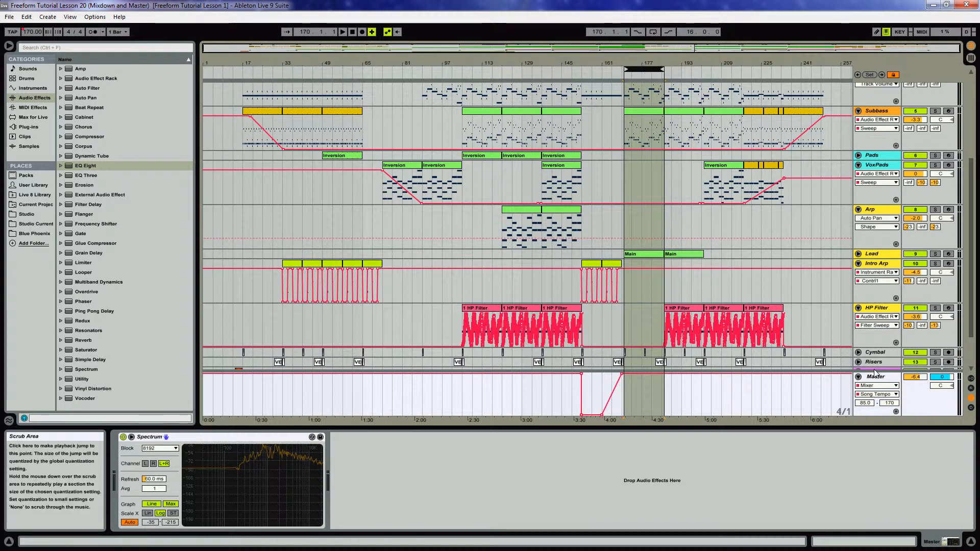
key(space)
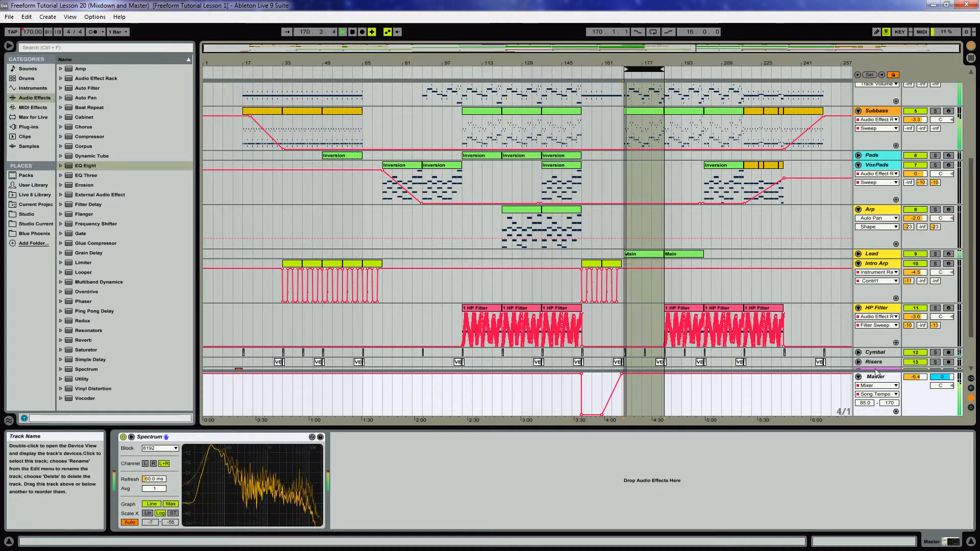
key(Tab)
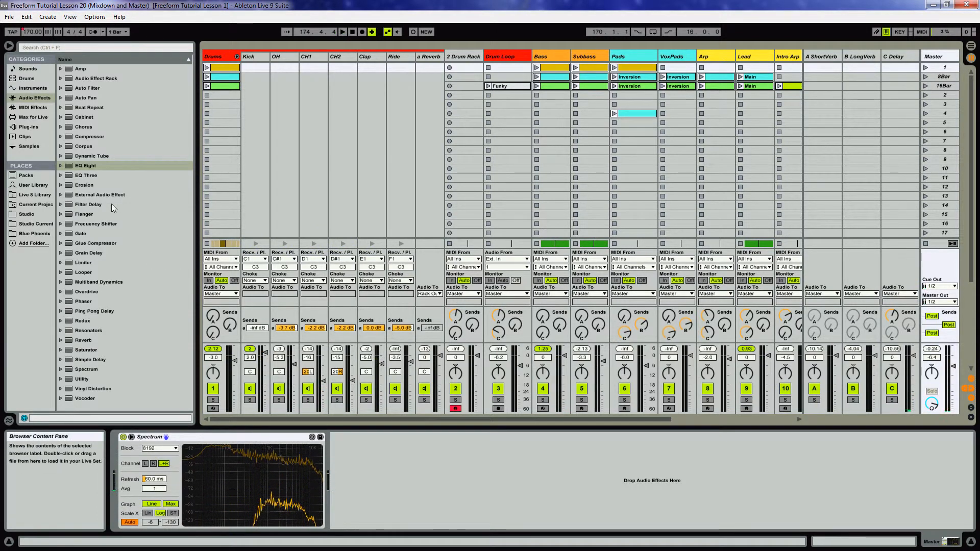
Add a Utility after the Spectrum on the Master track and set its gain to -5.00 dB, checking the level in playback
drag(82, 381, 355, 474)
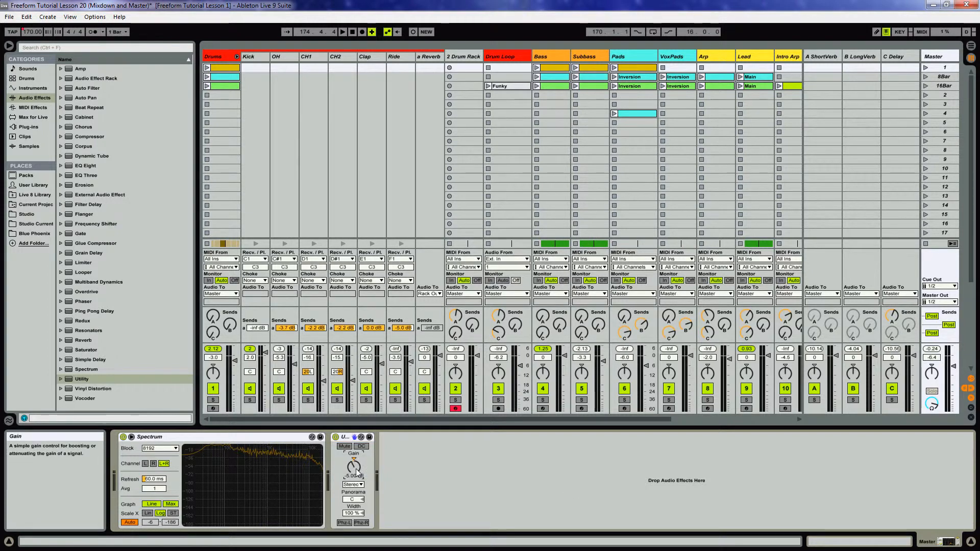
key(space)
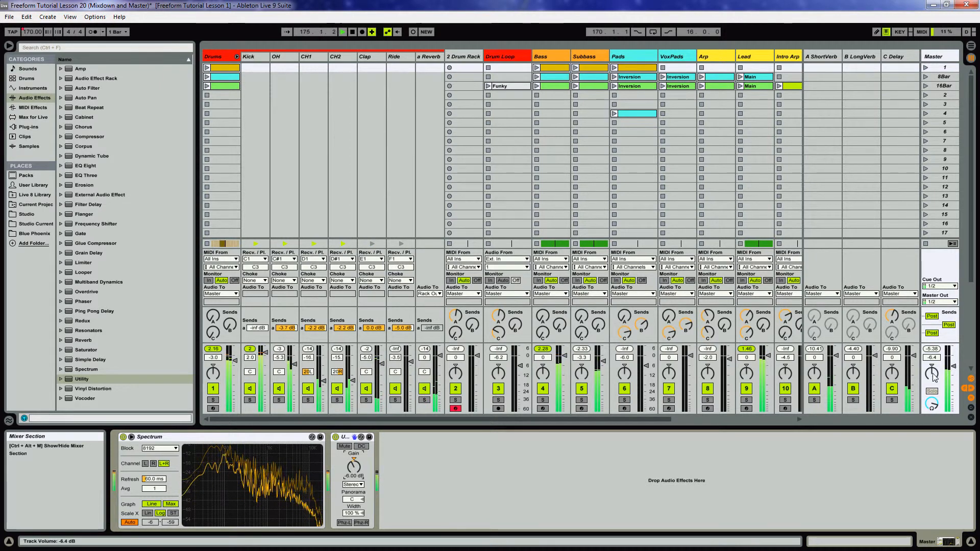
drag(355, 473, 356, 472)
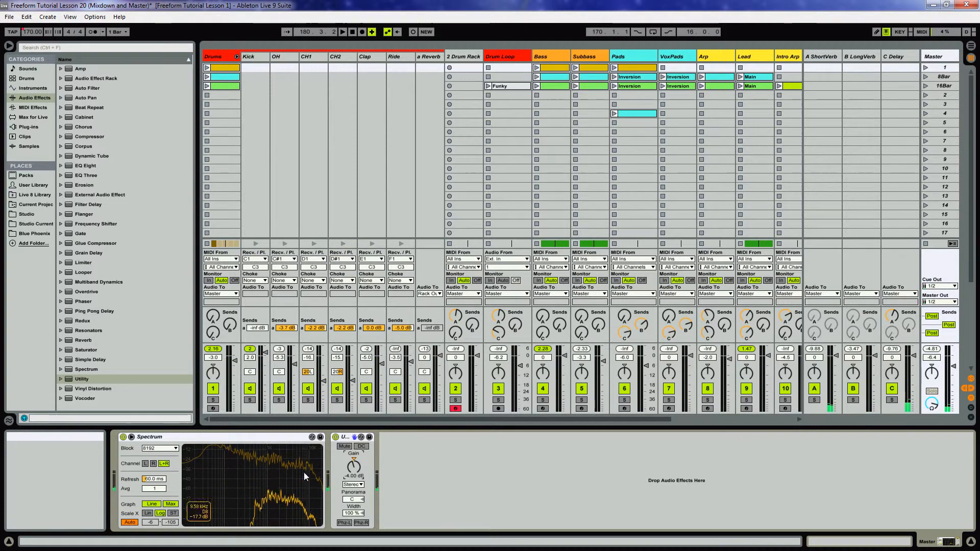
key(space)
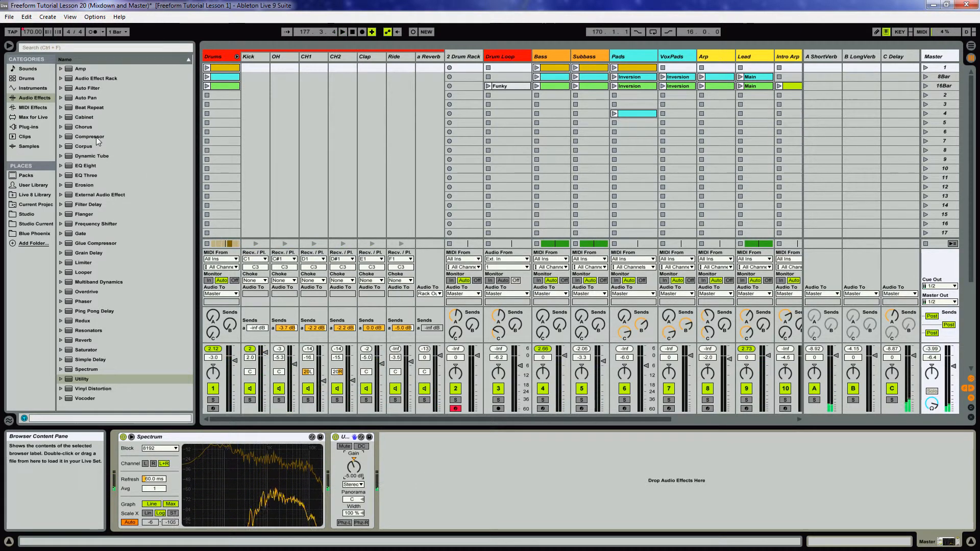
Add a Compressor after the Utility on the Master track and load its Gentle Squeeze preset
drag(96, 138, 115, 132)
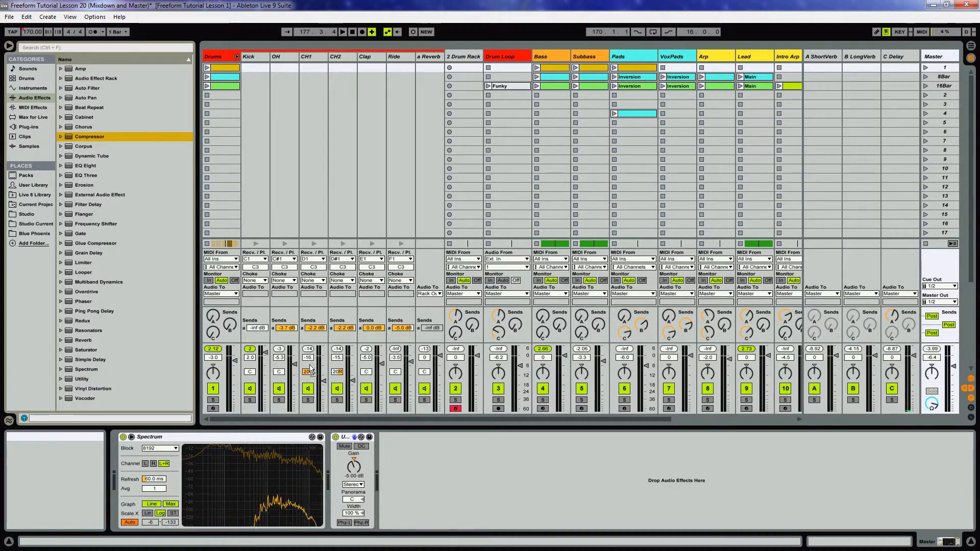
drag(425, 455, 424, 454)
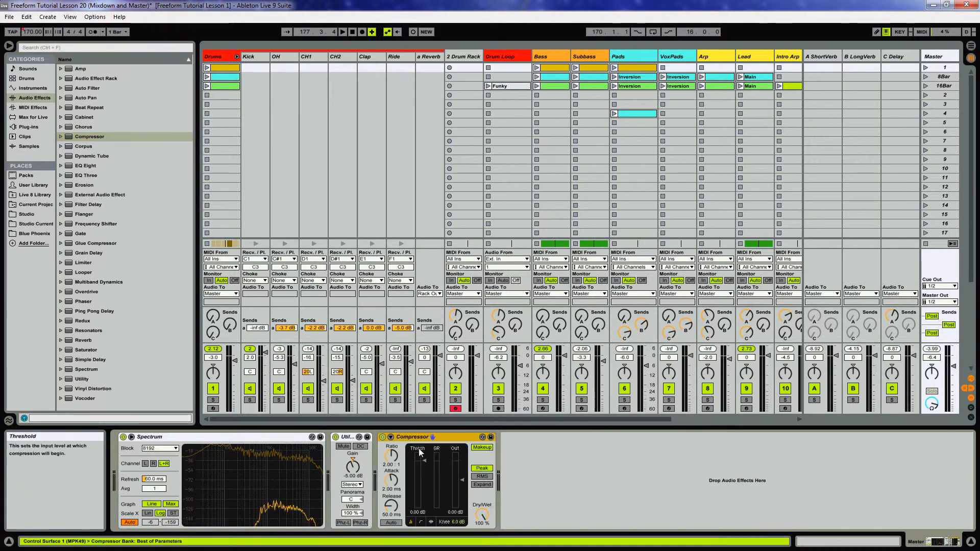
click(483, 438)
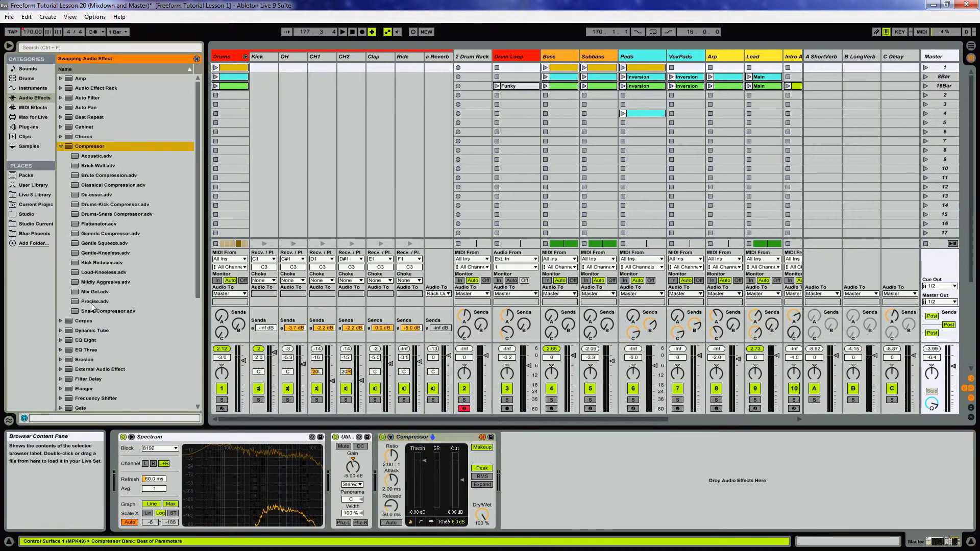
double_click(100, 243)
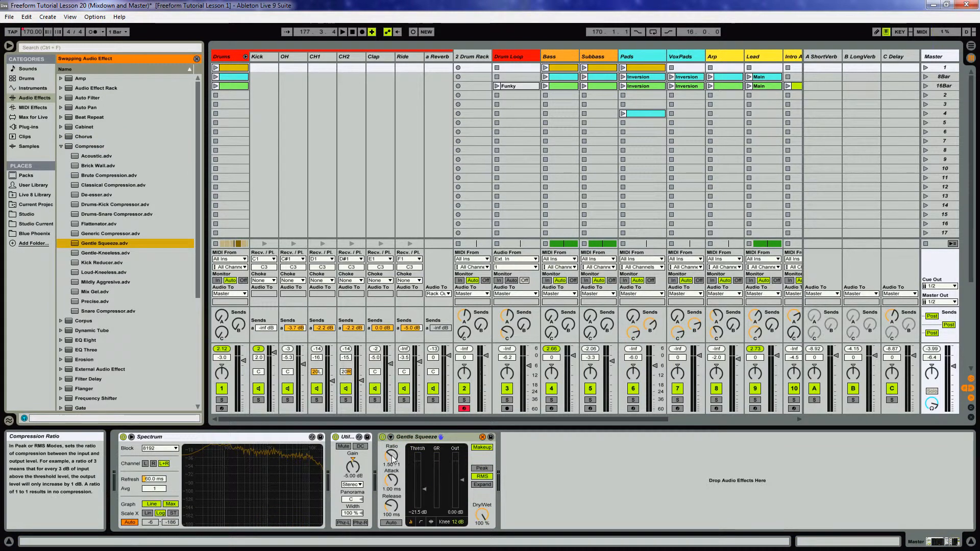
Set the Gentle Squeeze compression ratio to 1.29:1, leave preset swapping and play the mix through the compressor
click(408, 438)
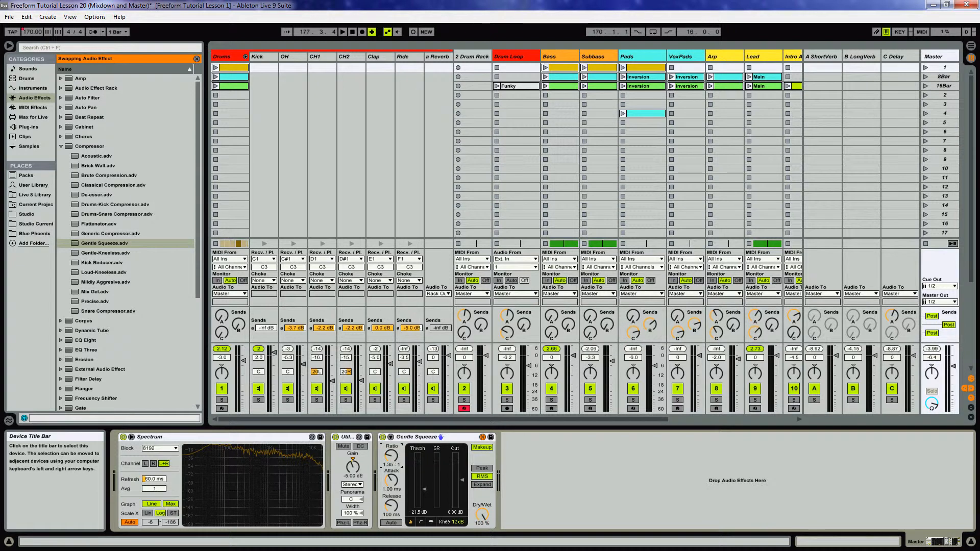
click(482, 438)
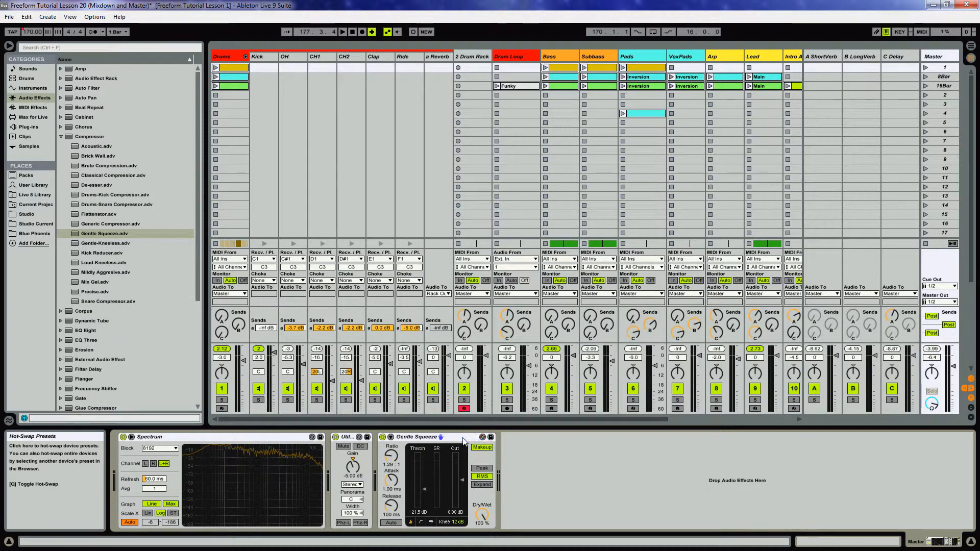
click(463, 438)
key(space)
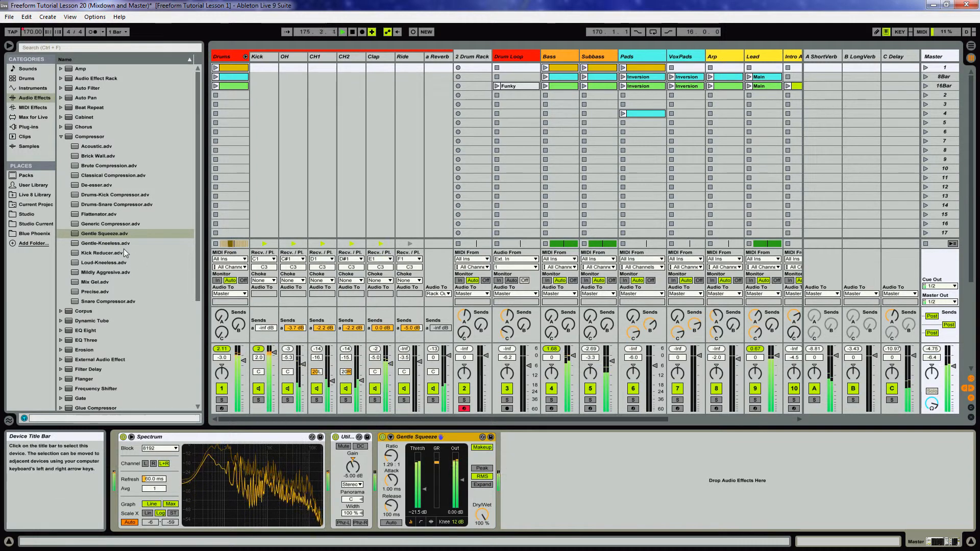
Add a Multiband Dynamics device after the Gentle Squeeze compressor and replay the loop through it
click(61, 137)
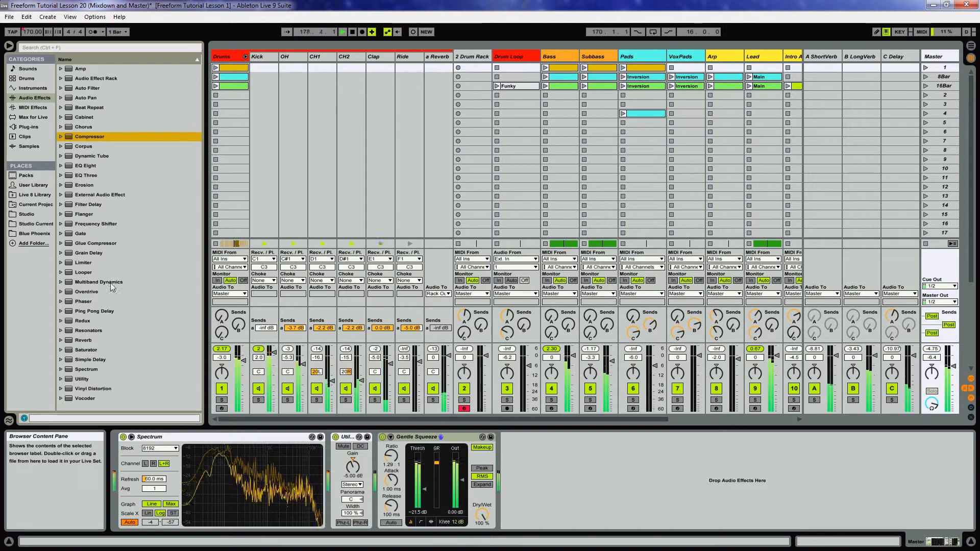
mouse_move(103, 282)
mouse_down()
mouse_move(113, 277)
mouse_move(509, 471)
mouse_up()
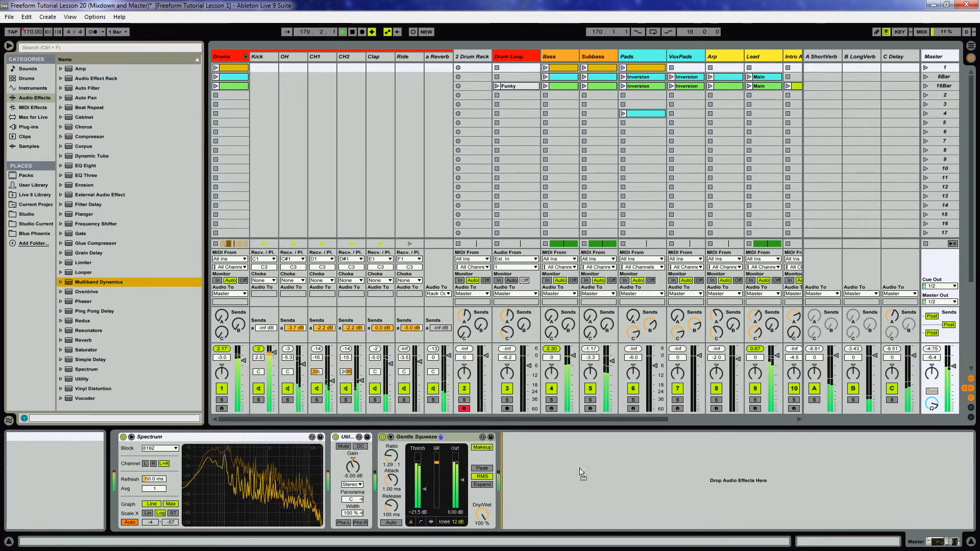
drag(605, 468, 598, 467)
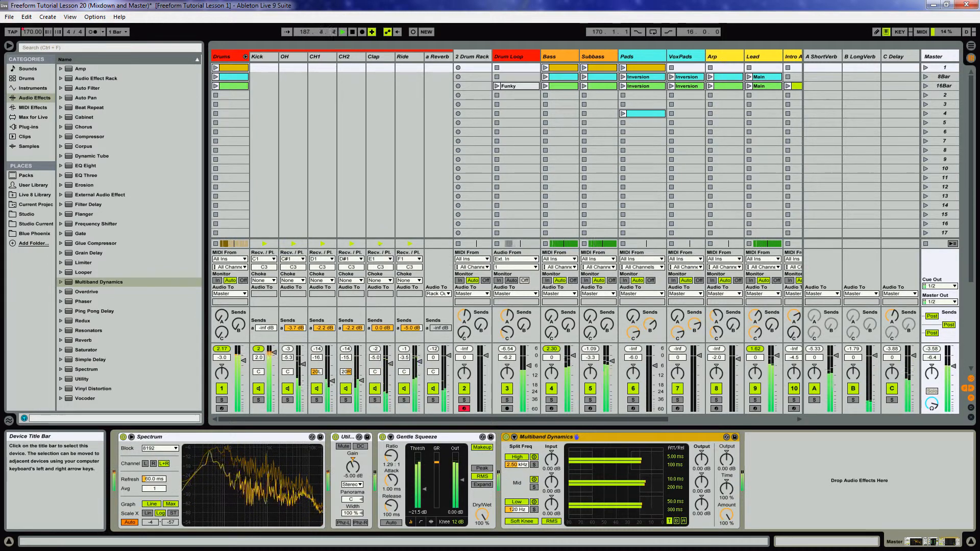
key(space)
key(space)
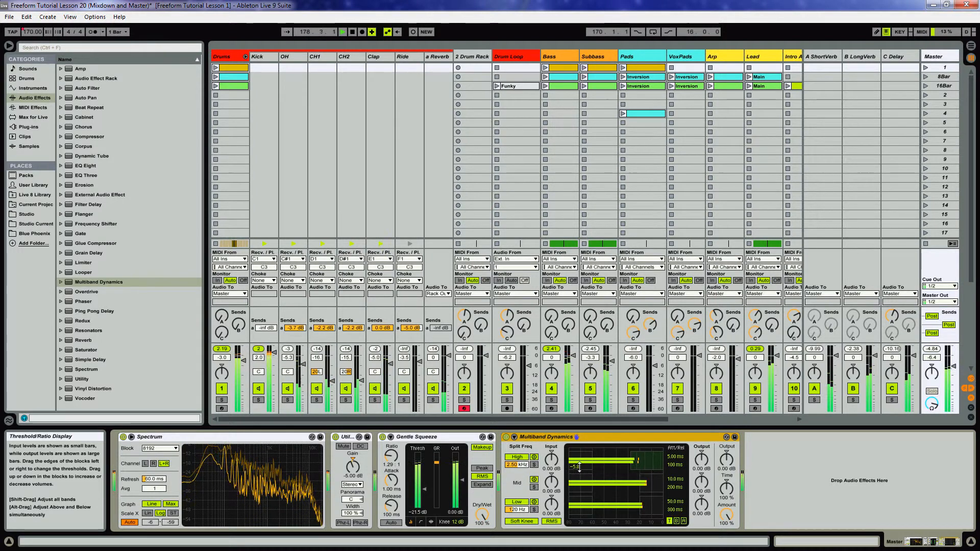
Set the Multiband Dynamics high and low output gains to 5 dB, with above thresholds of -31.5 dB and -29.5 dB at ratio 1:1.32
click(703, 462)
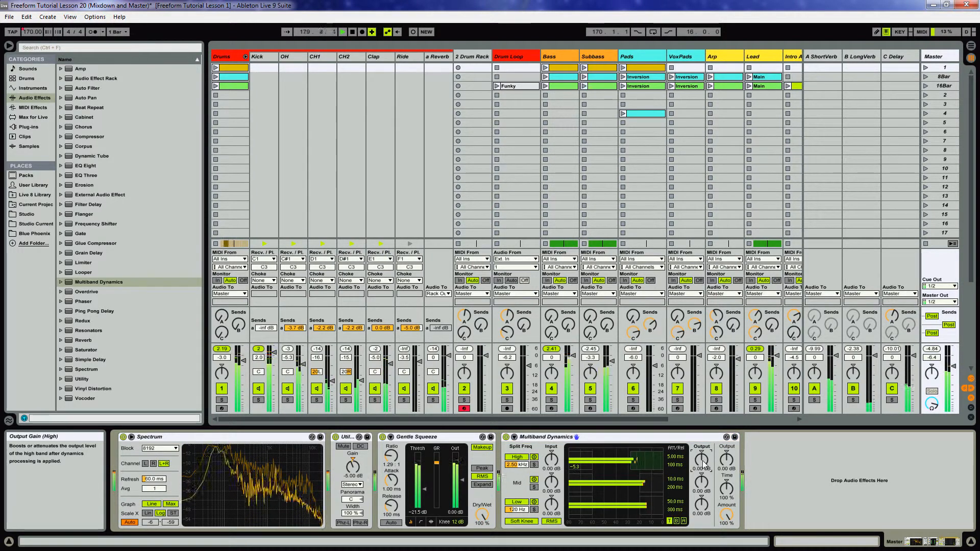
text(5)
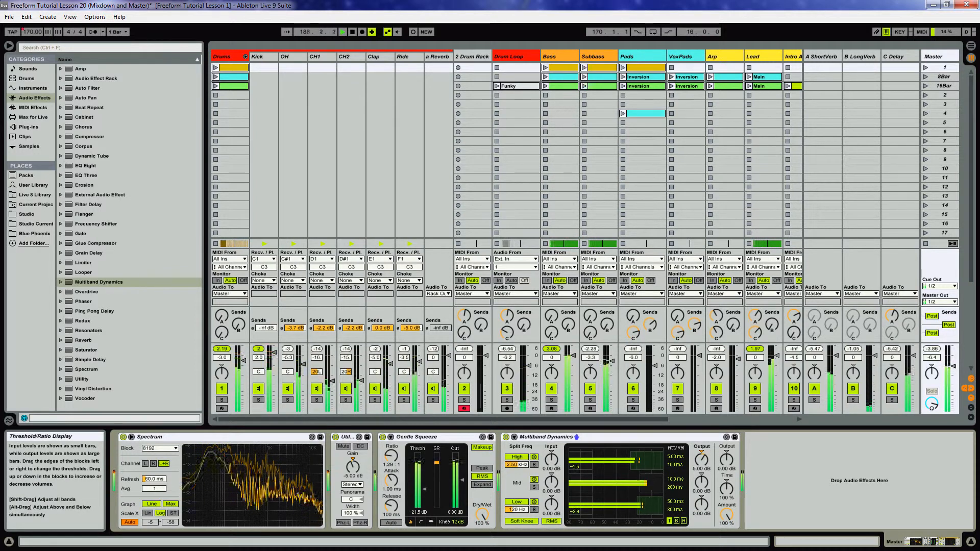
click(682, 521)
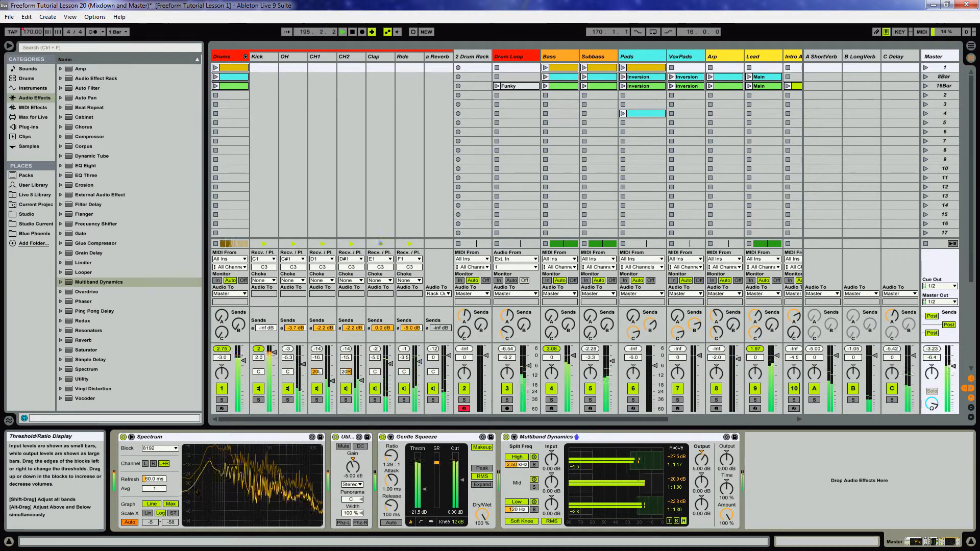
drag(649, 505, 649, 506)
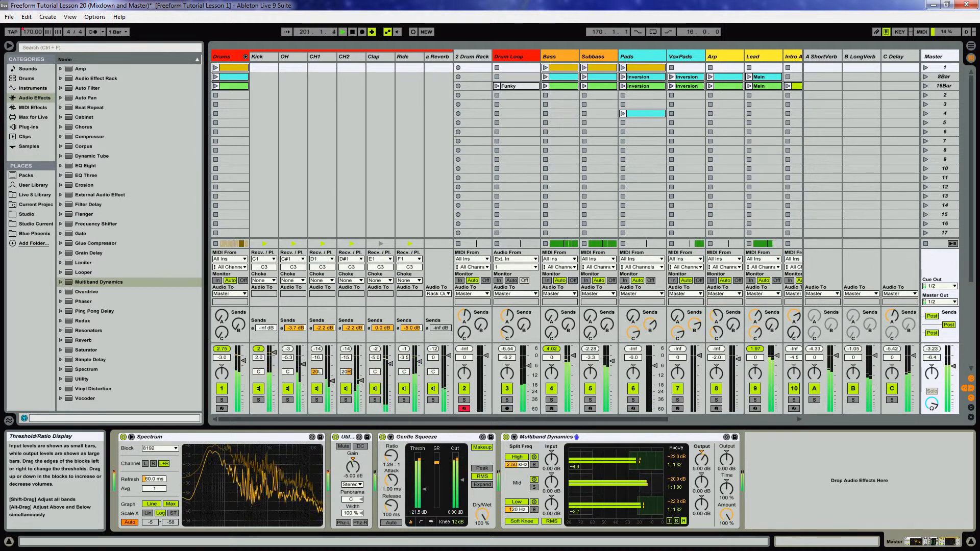
drag(639, 462, 631, 466)
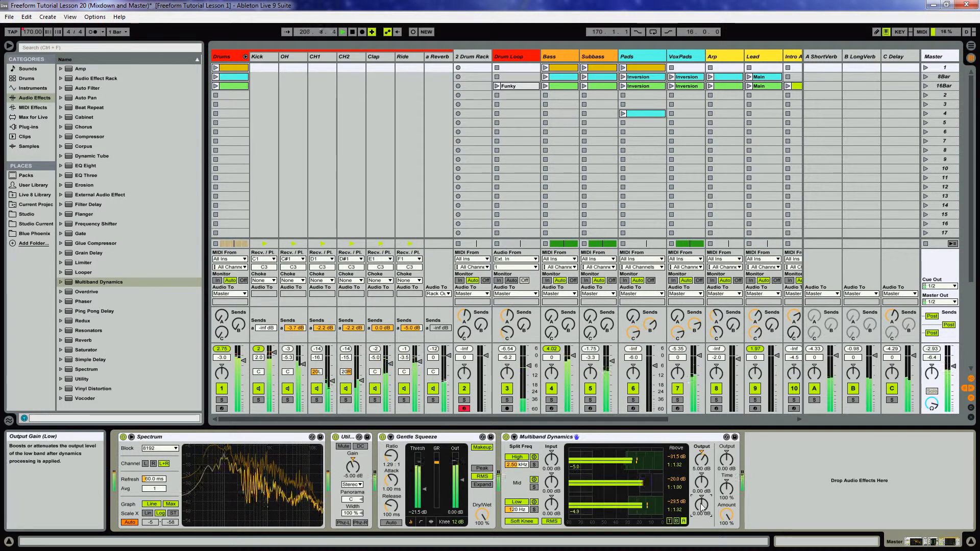
key(Return)
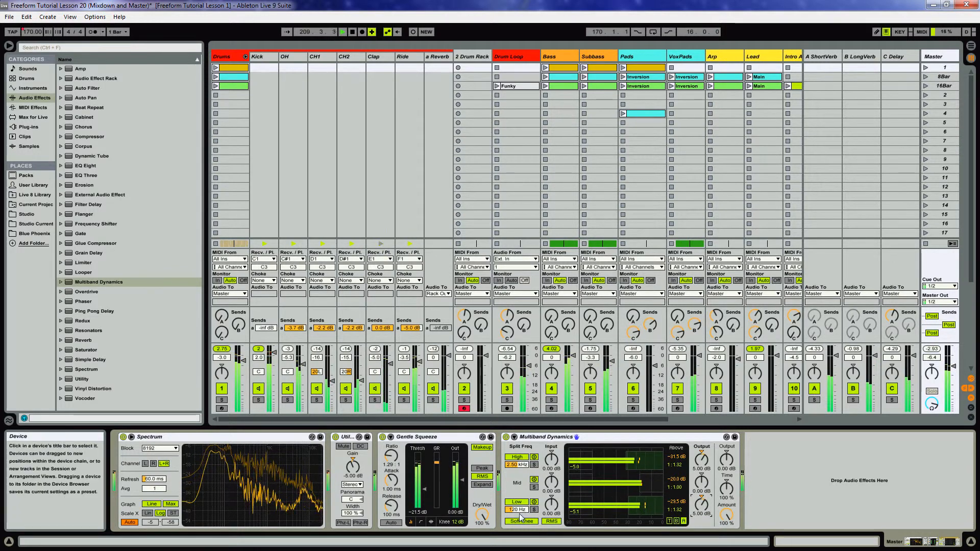
Solo the Drums and the basses to compare them on the enlarged Spectrum, and set the Multiband Dynamics low split to 217 Hz
click(131, 437)
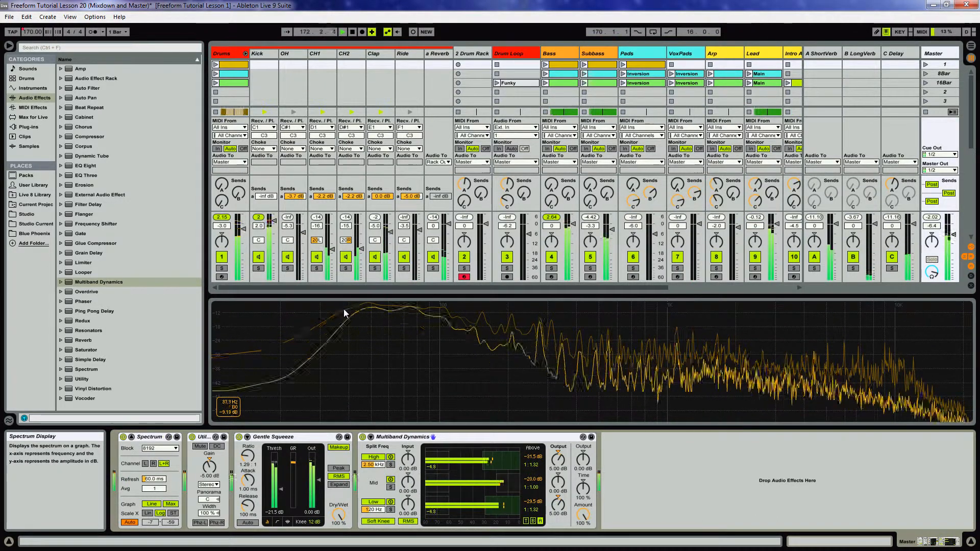
click(221, 268)
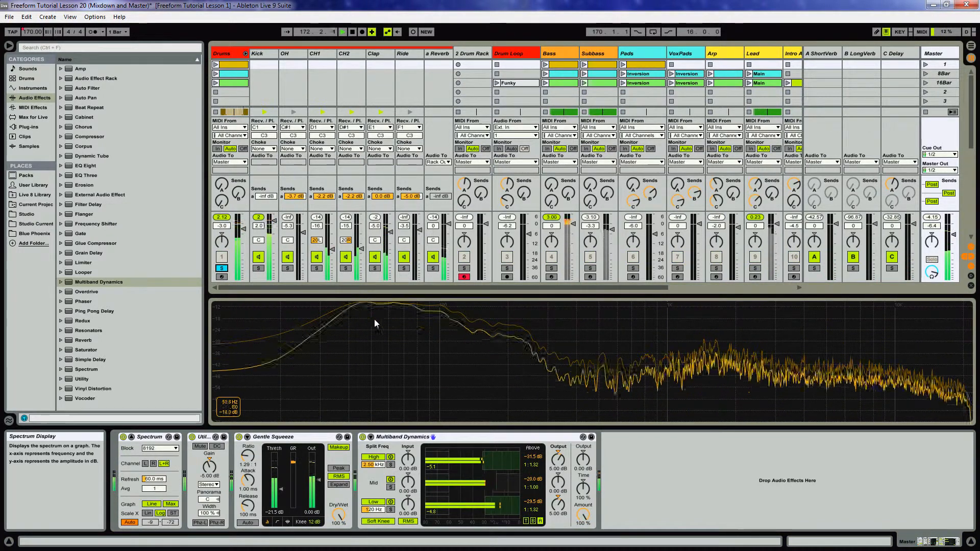
click(552, 268)
ctrl+click(590, 268)
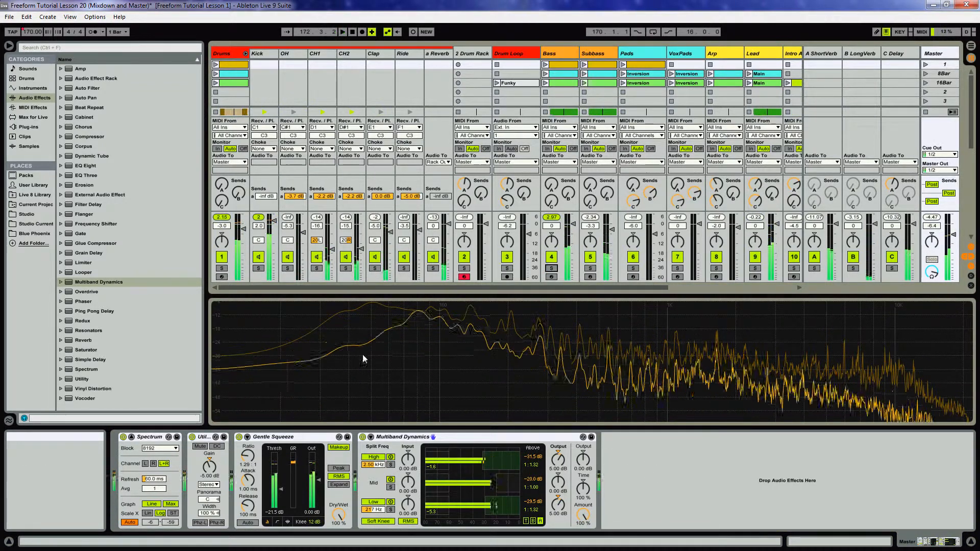
Add a Limiter after the Multiband Dynamics and raise its gain to 4.00 dB during playback
drag(84, 262, 676, 494)
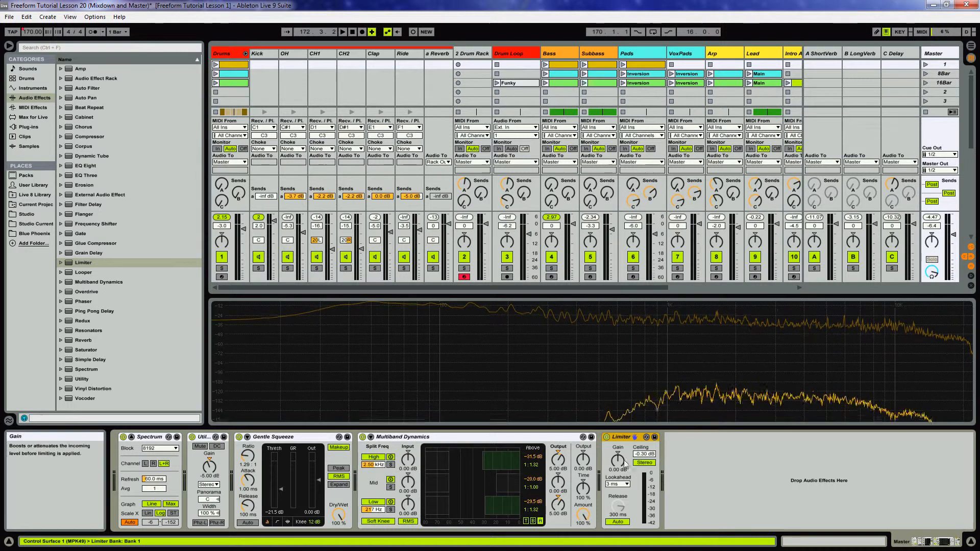
key(space)
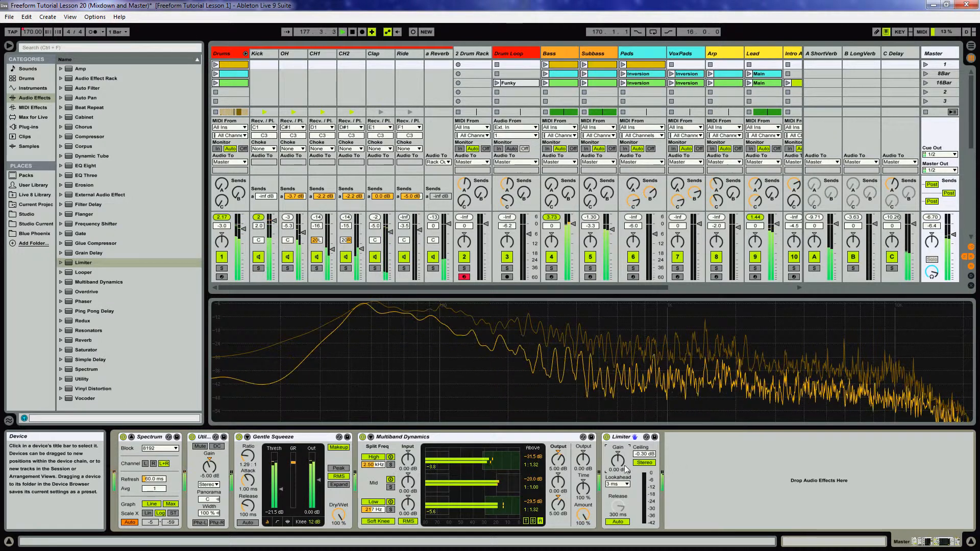
key(Up)
key(Up)
key(Up)
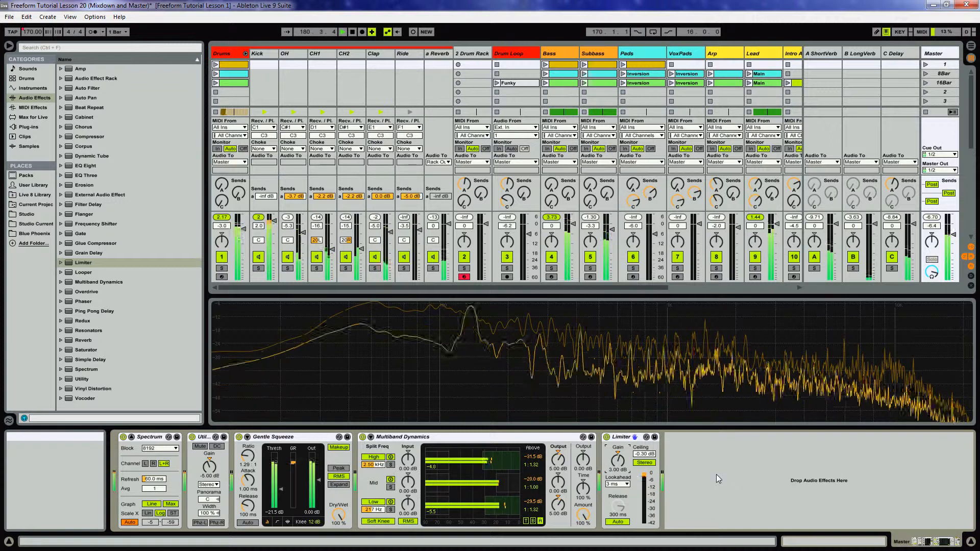
key(Up)
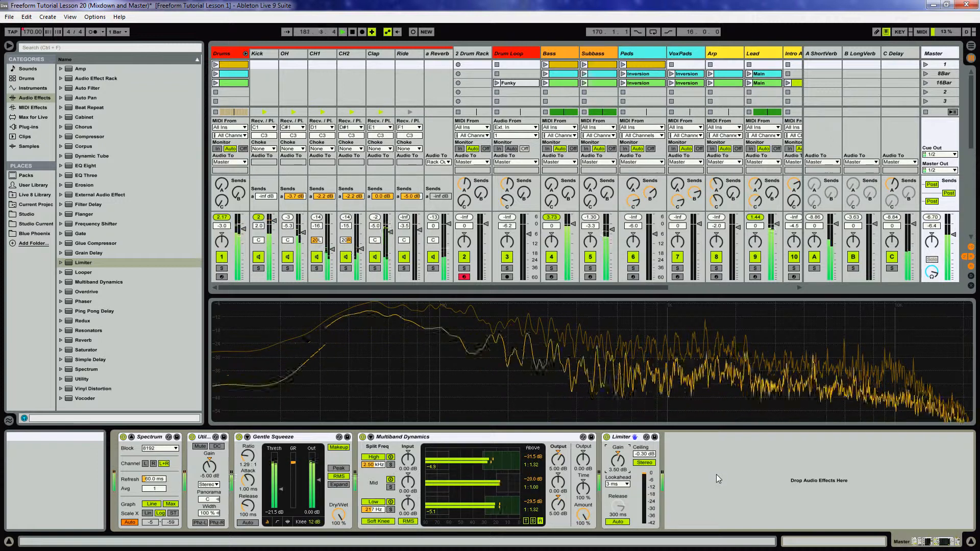
key(Up)
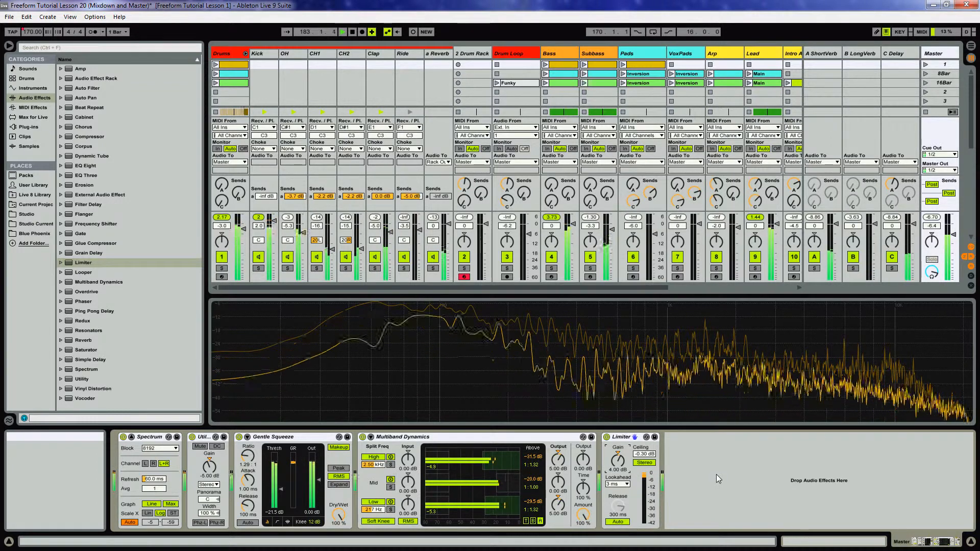
Try the Limiter gain at the extreme of 24.0 dB, and settle it at 3.50 dB
drag(618, 460, 618, 464)
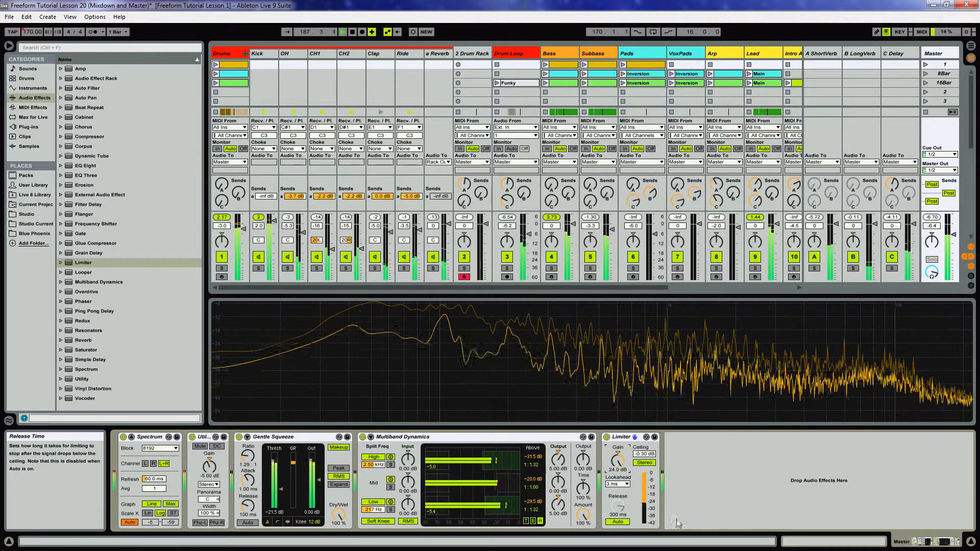
drag(620, 458, 619, 480)
key(Up)
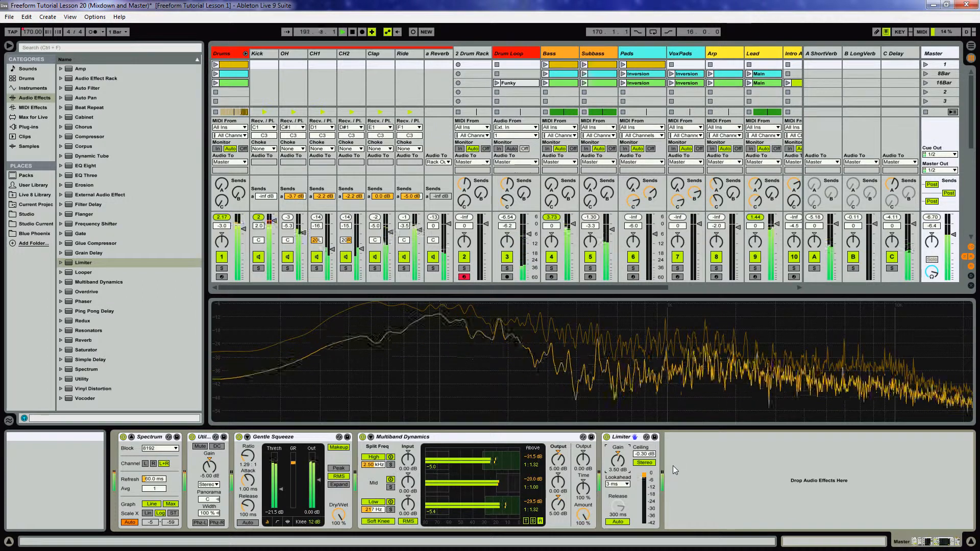
Group the Gentle Squeeze, Multiband Dynamics and Limiter into an Audio Effect Rack and compare playback with the rack bypassed and active
click(305, 437)
key(ctrl+g)
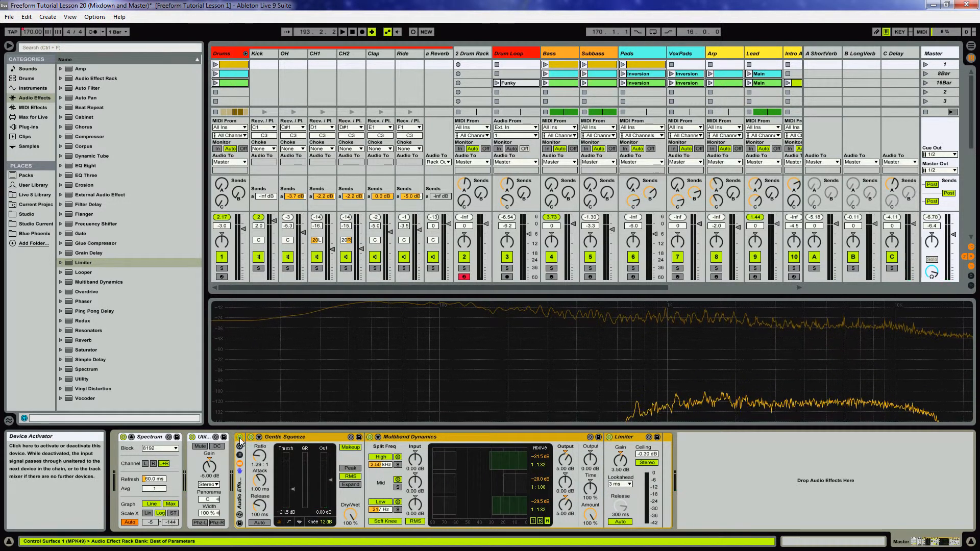
key(space)
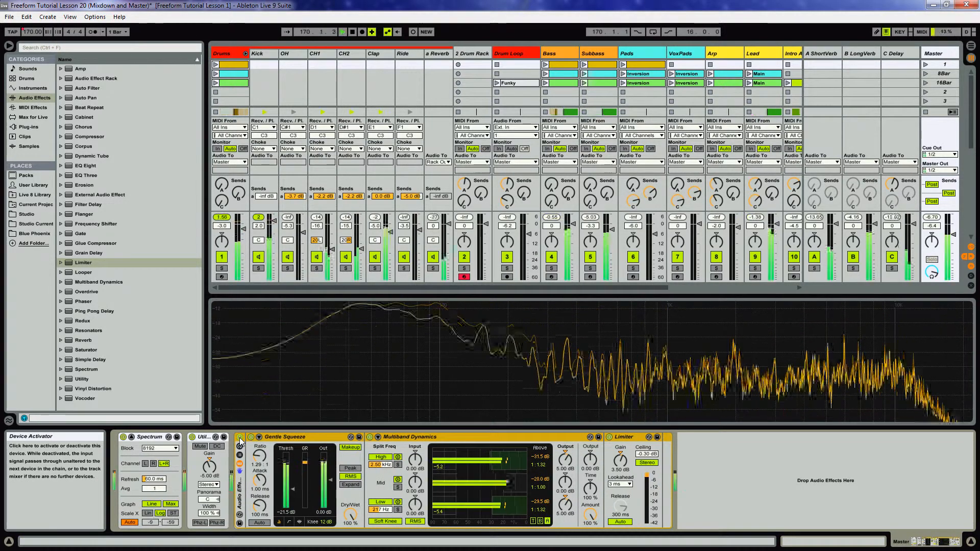
click(239, 438)
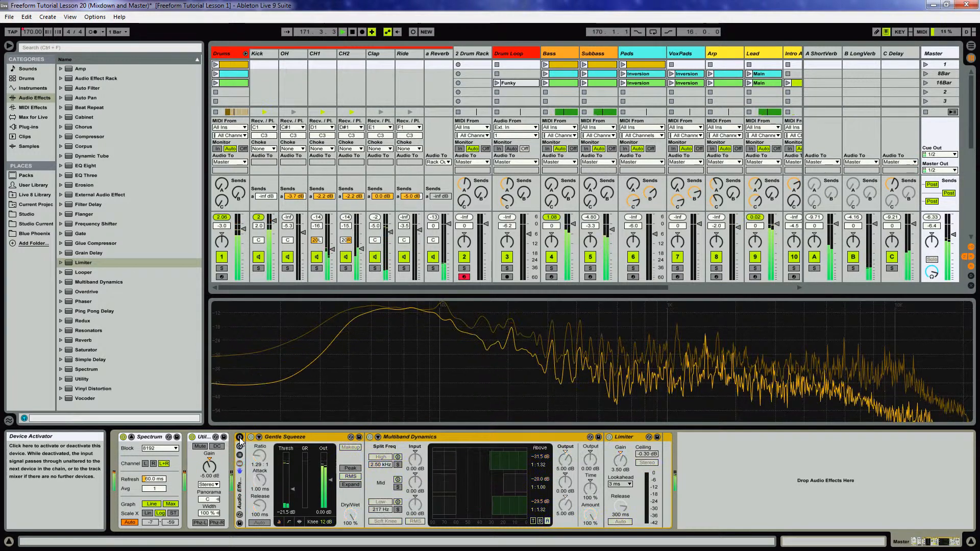
click(240, 437)
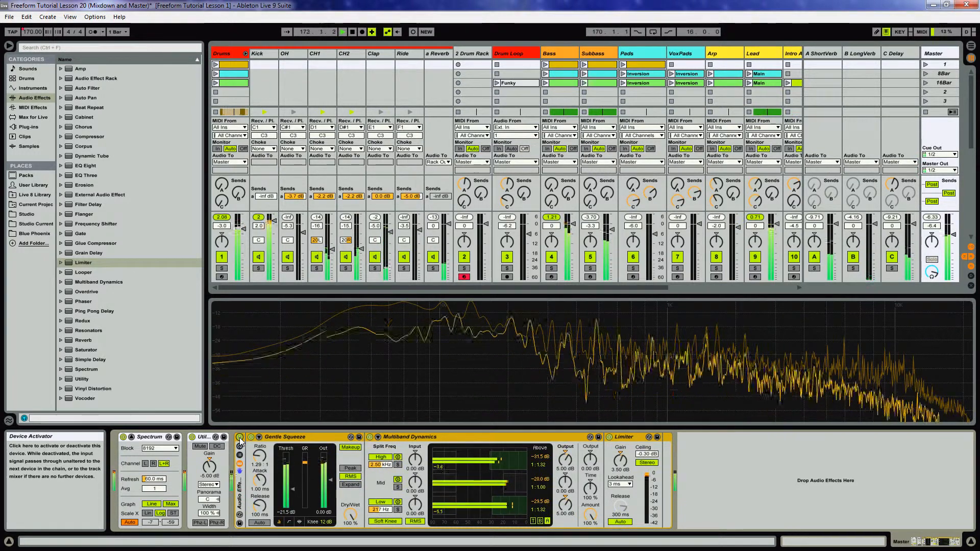
Compare playback with the Master effect rack bypassed and active, and audition the mastered sound at several sections of the arrangement
click(239, 438)
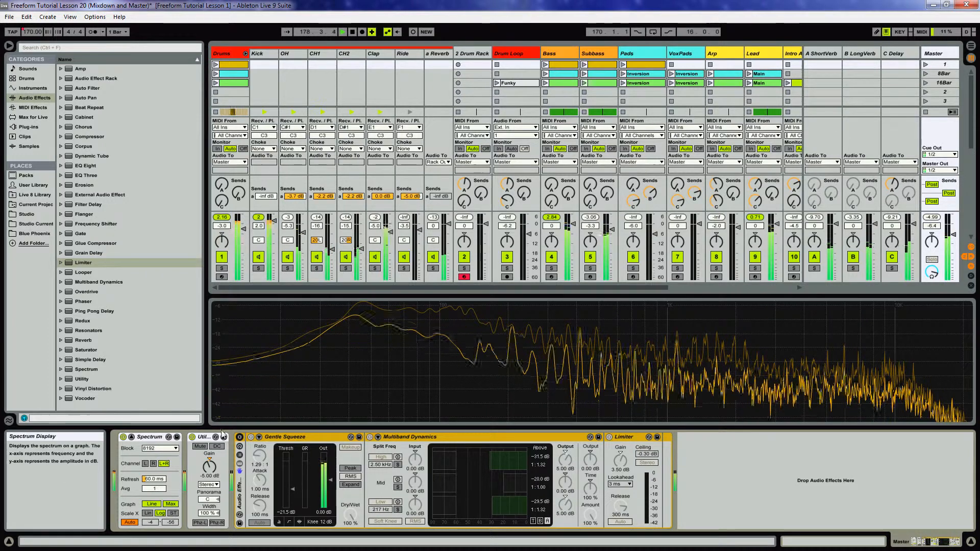
click(239, 437)
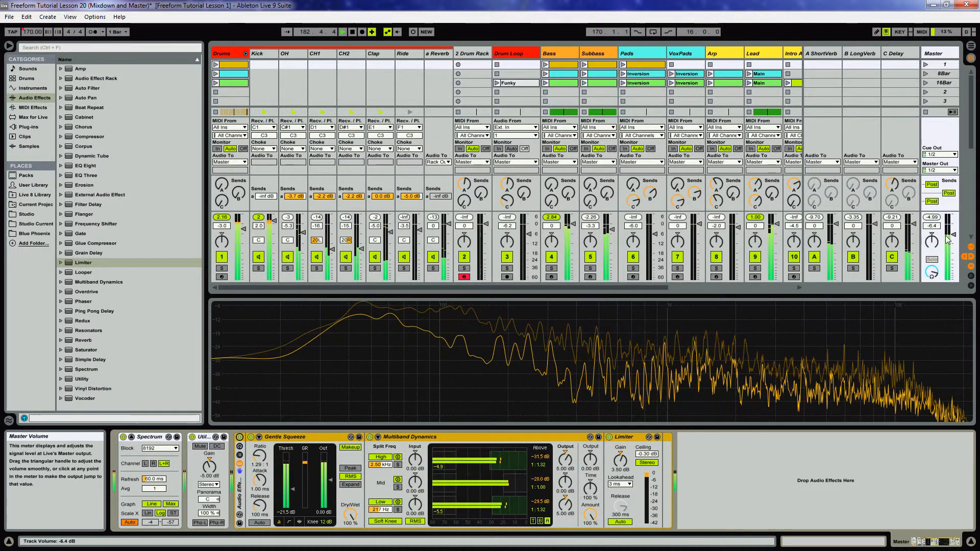
key(Tab)
click(593, 72)
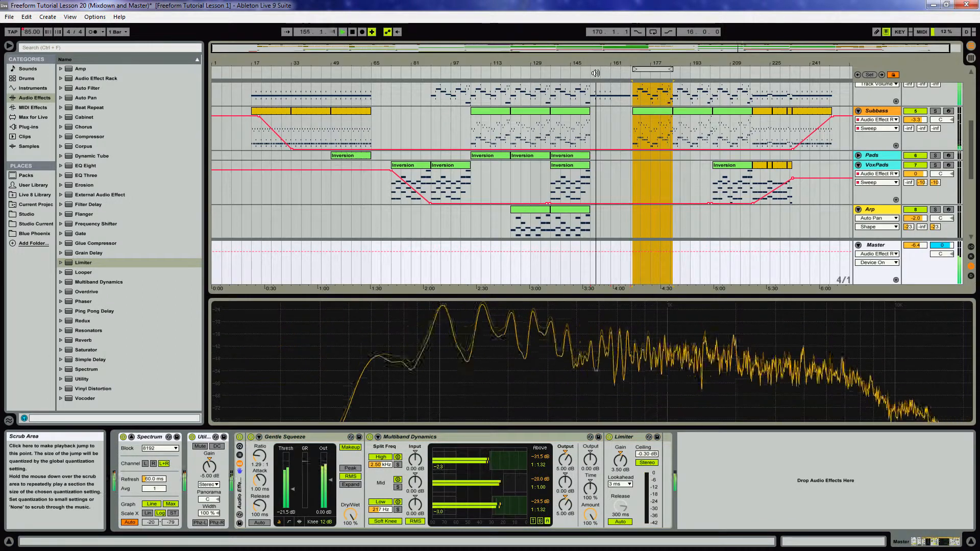
click(488, 71)
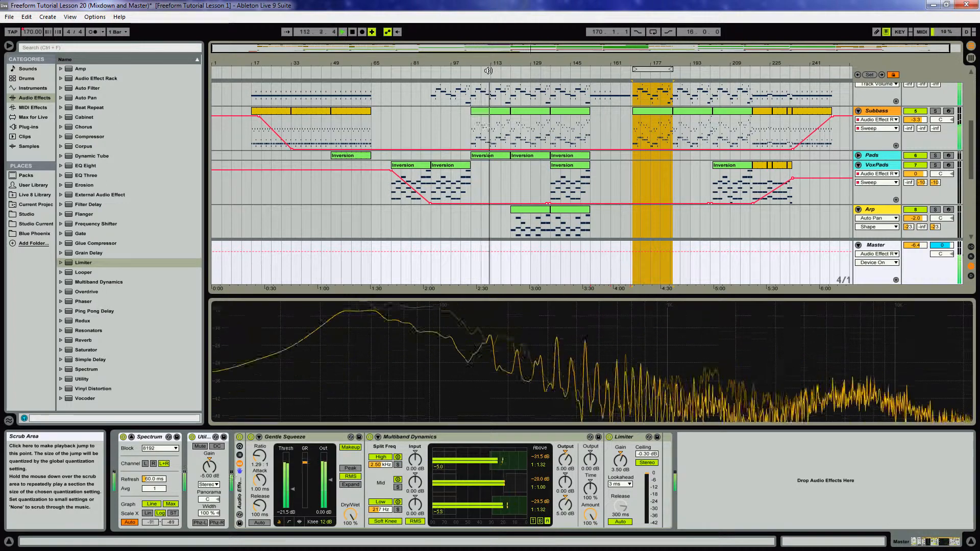
click(323, 72)
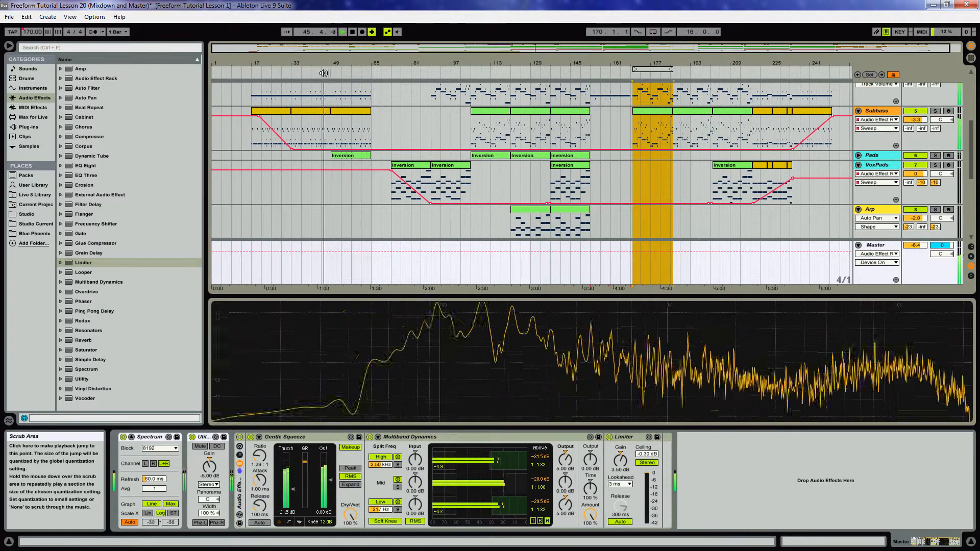
Compare the sections around bars 49 and 77 with the Master effect rack bypassed and active
click(240, 438)
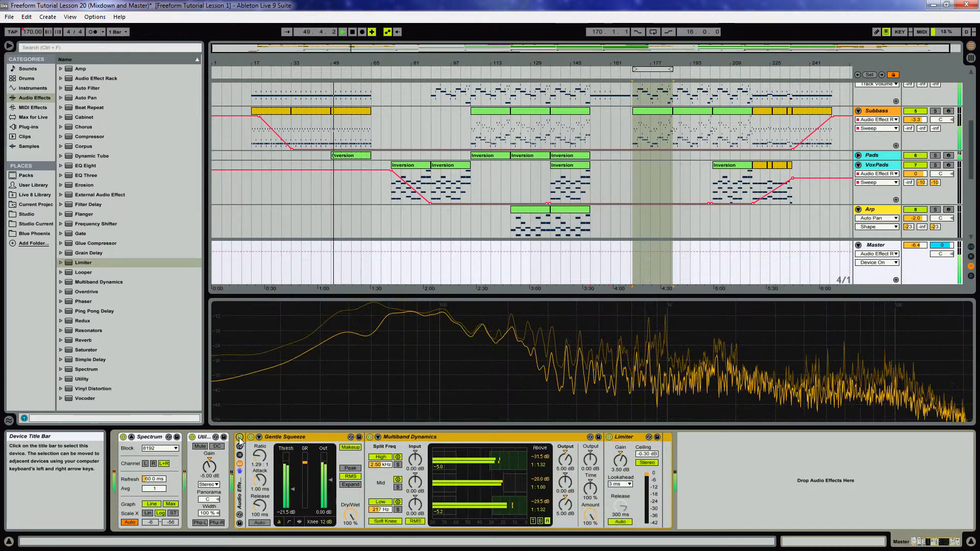
click(240, 438)
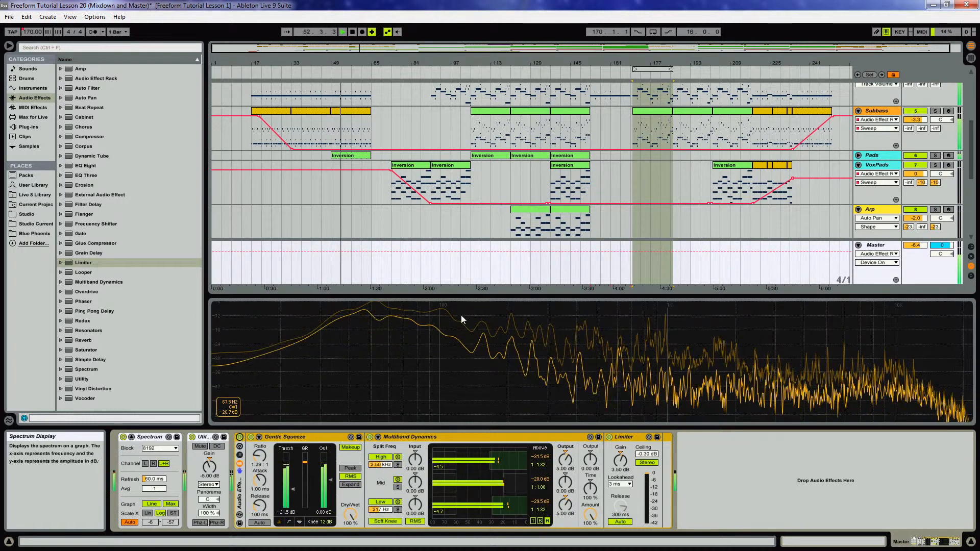
click(399, 71)
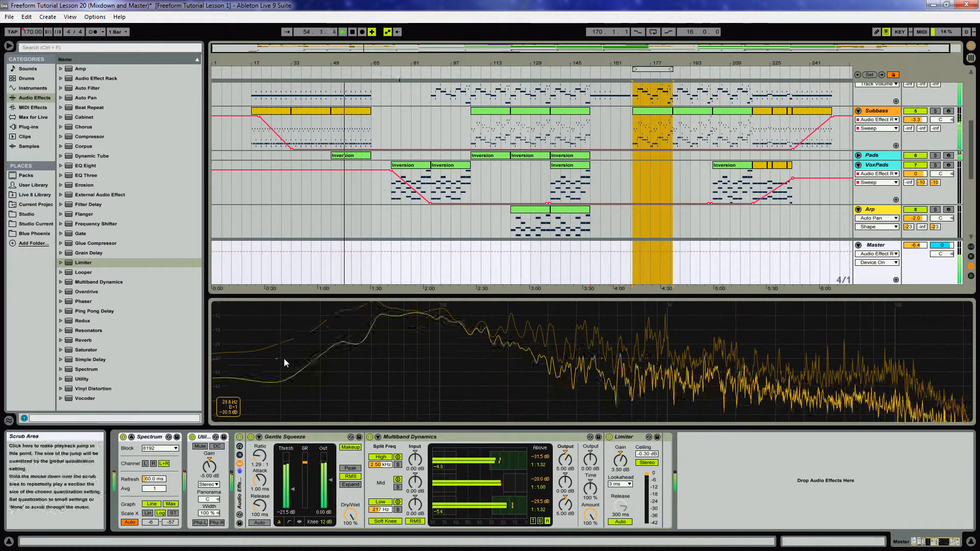
click(240, 437)
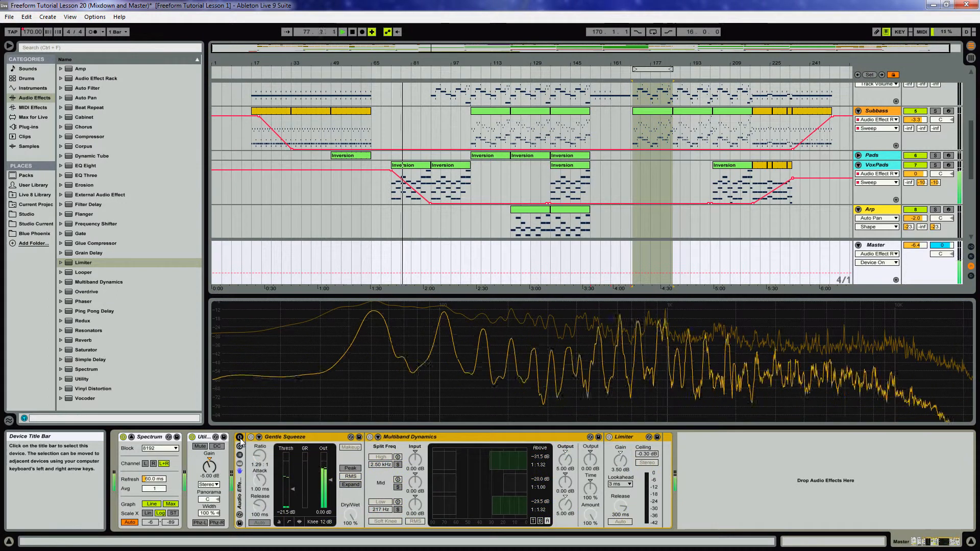
click(239, 438)
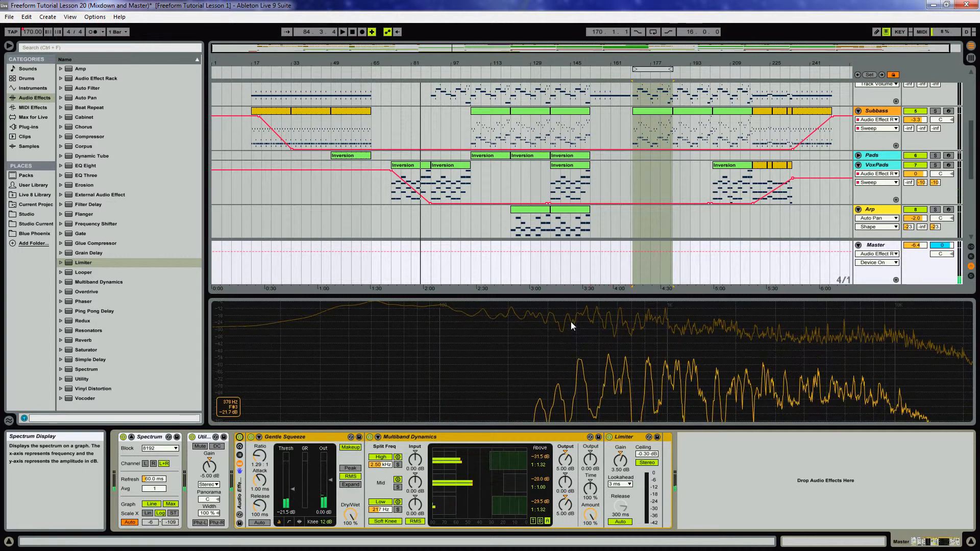
Fold the Drums group in the Session View and return to the Arrangement View
key(Tab)
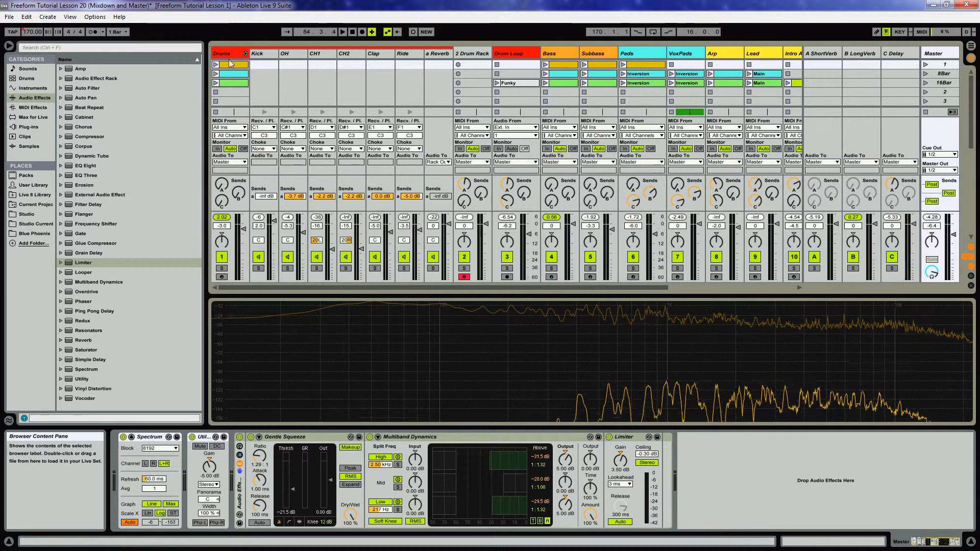
click(245, 53)
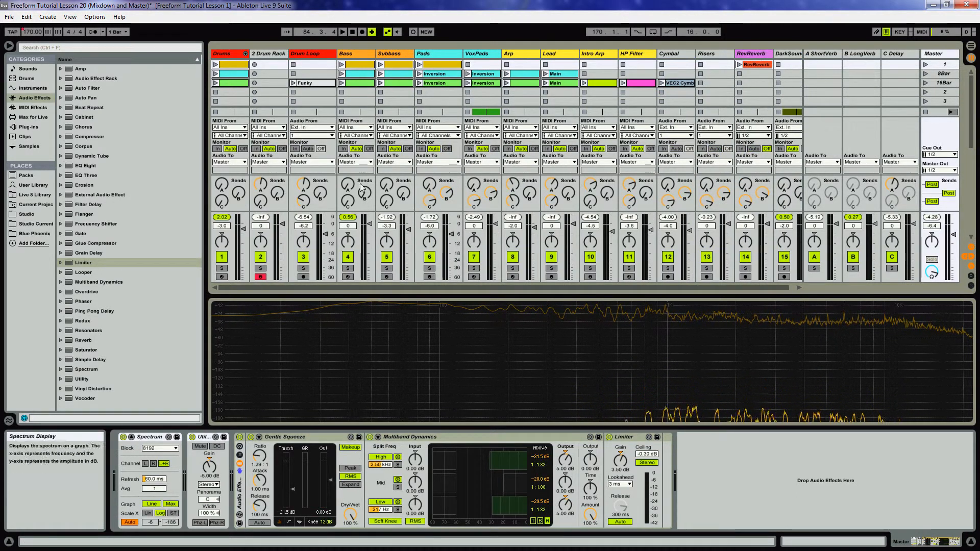
key(Tab)
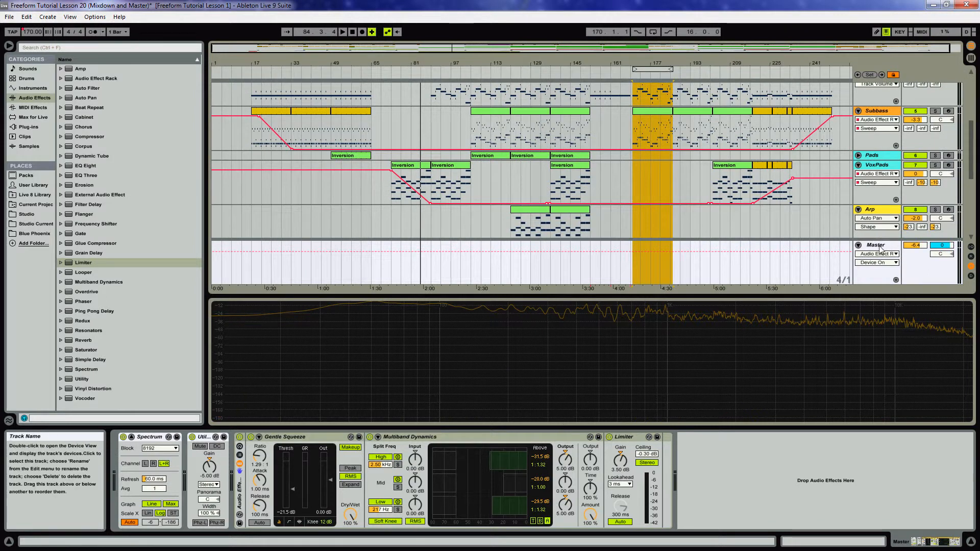
Play the Master from bar 170 with the effect rack bypassed and active, and return the Spectrum display to the Device View
click(871, 245)
key(space)
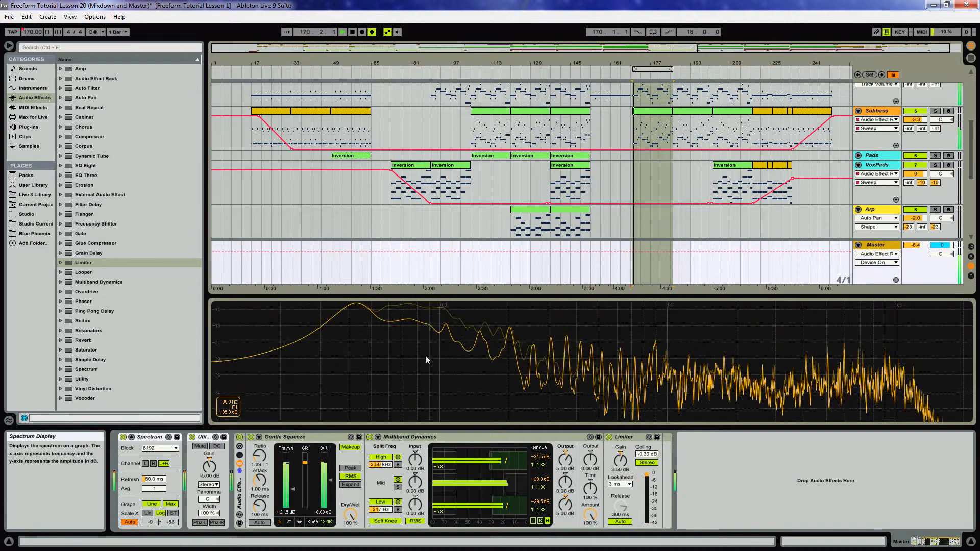
key(space)
drag(703, 62, 661, 74)
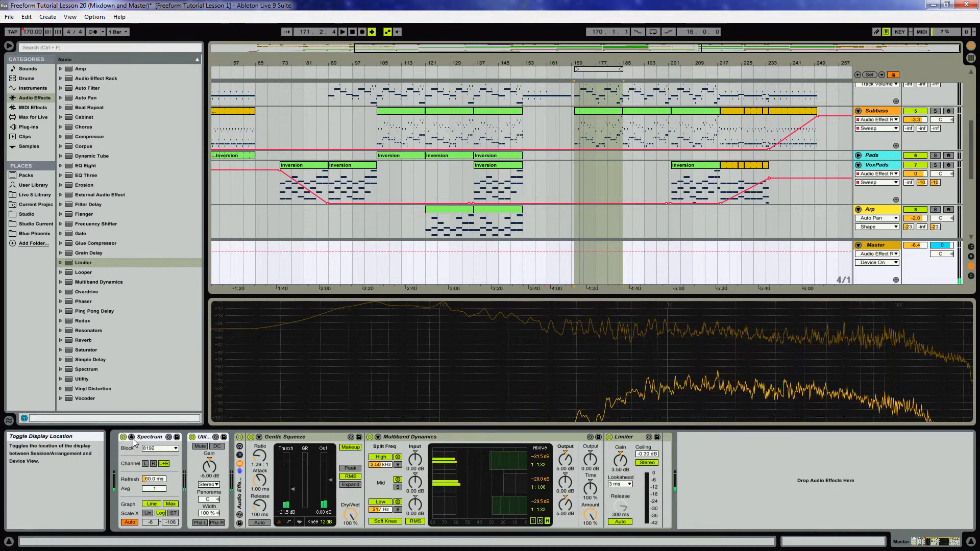
key(space)
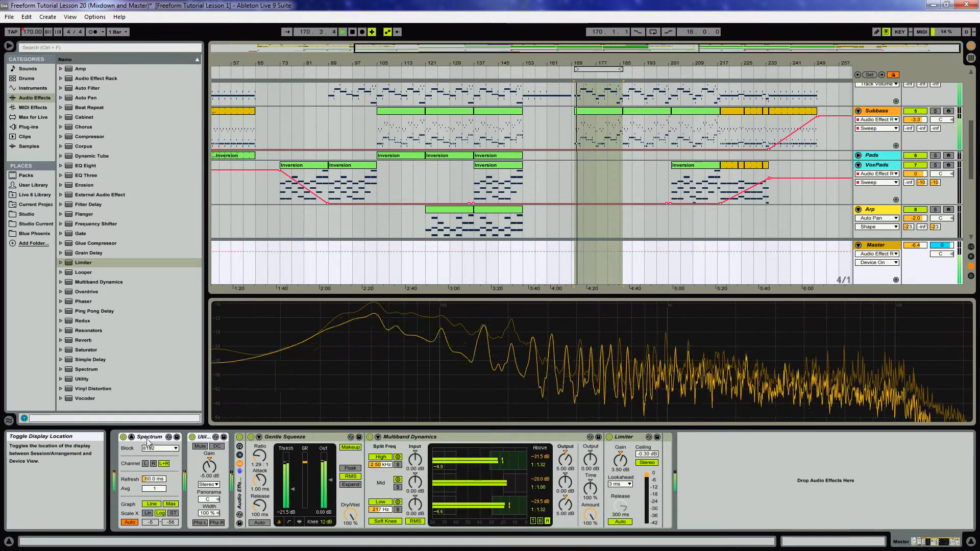
click(240, 438)
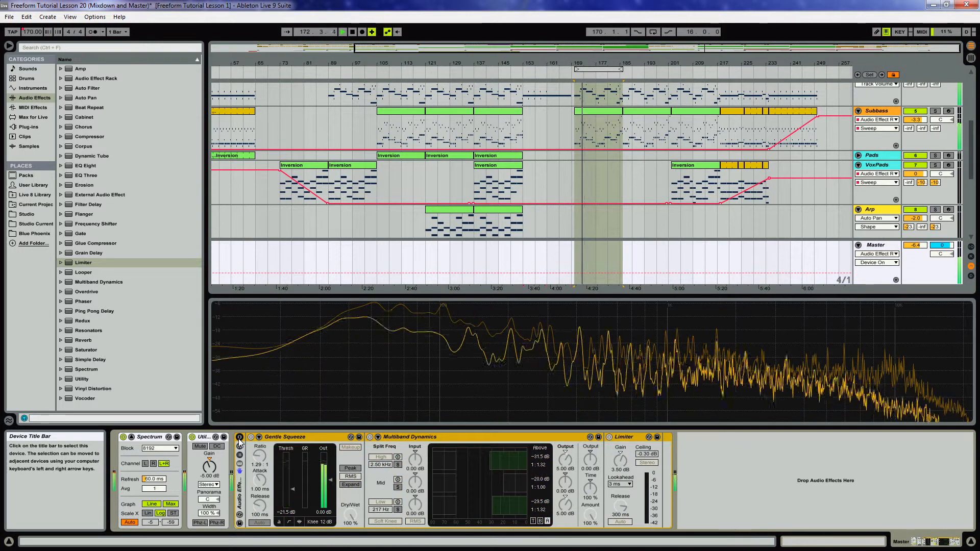
click(240, 437)
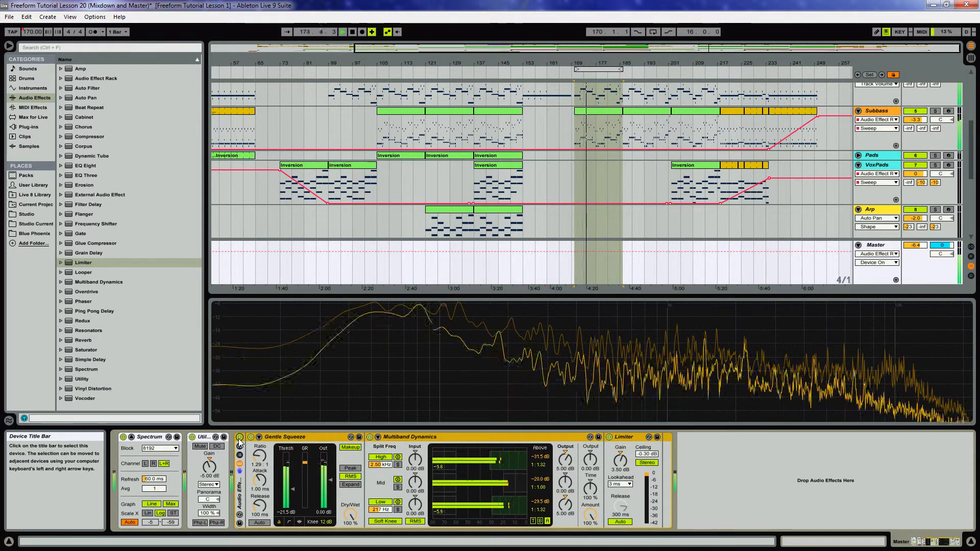
click(131, 437)
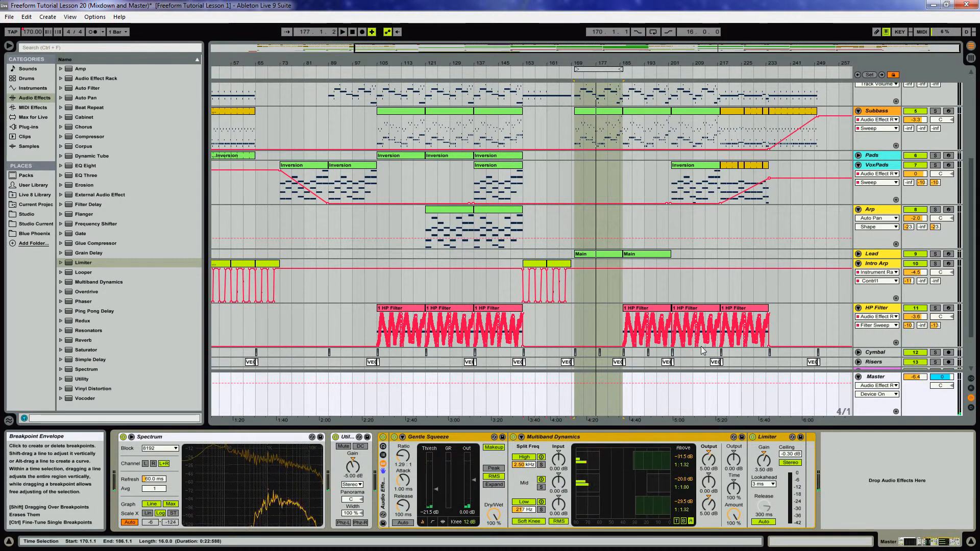
Stretch the loop brace over the whole track, starting at 14.1.1 with a length of 243 bars
drag(625, 71, 838, 70)
drag(577, 70, 158, 48)
mouse_move(233, 62)
mouse_down()
mouse_move(306, 58)
mouse_move(301, 51)
mouse_move(233, 71)
mouse_up()
scroll(269, 128, down, 2)
drag(233, 69, 259, 125)
drag(250, 70, 334, 72)
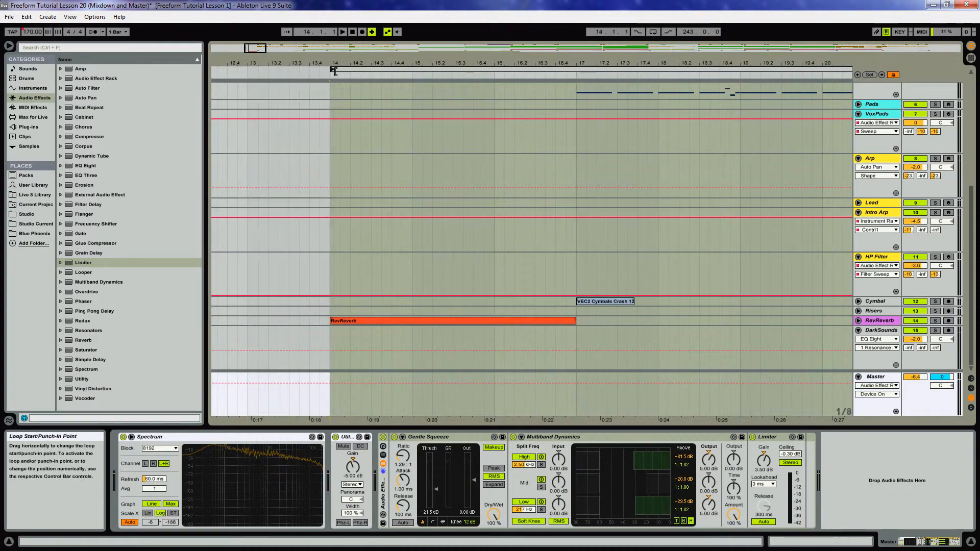
double_click(387, 64)
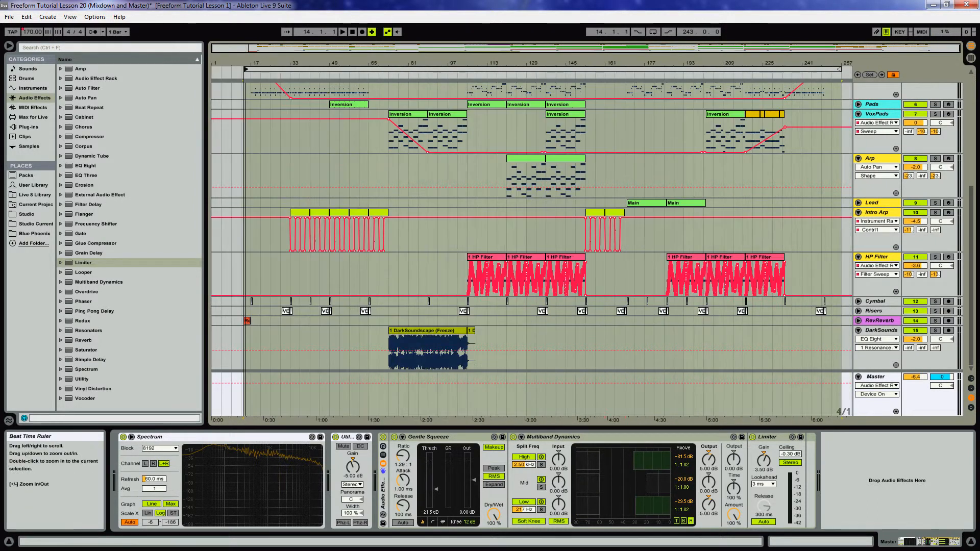
Play the track's ending, shorten the loop length to 241 bars so it ends at 255.1.1, and save the Live Set
click(815, 75)
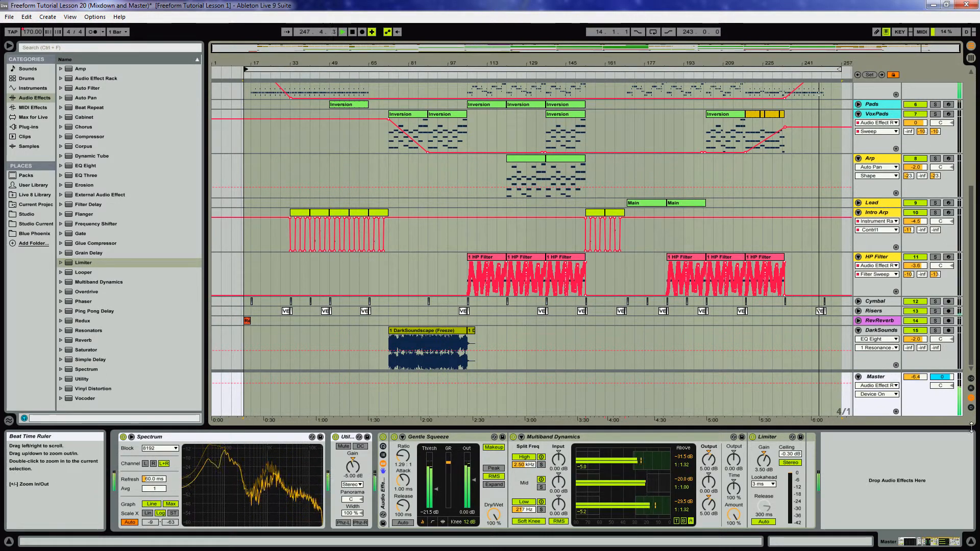
drag(821, 63, 820, 129)
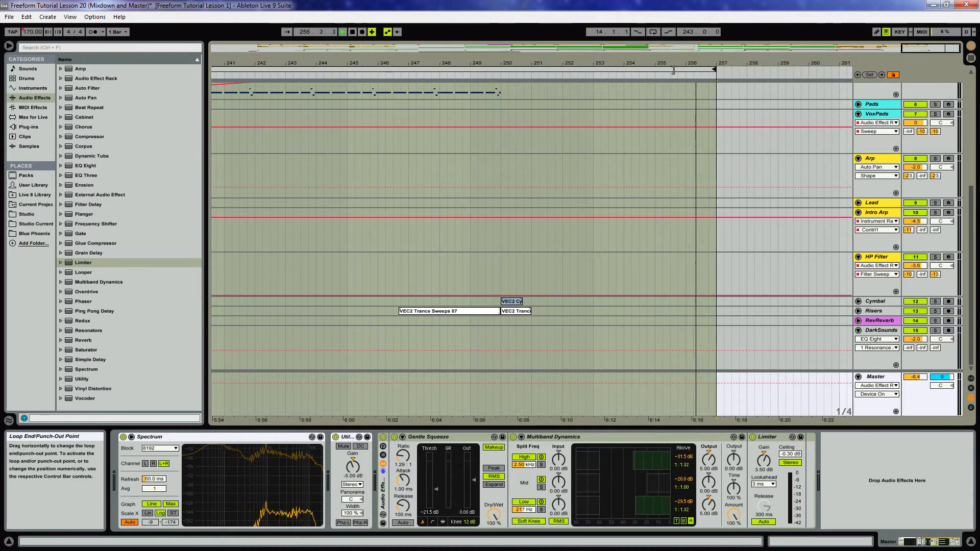
drag(714, 71, 654, 72)
key(space)
key(ctrl+s)
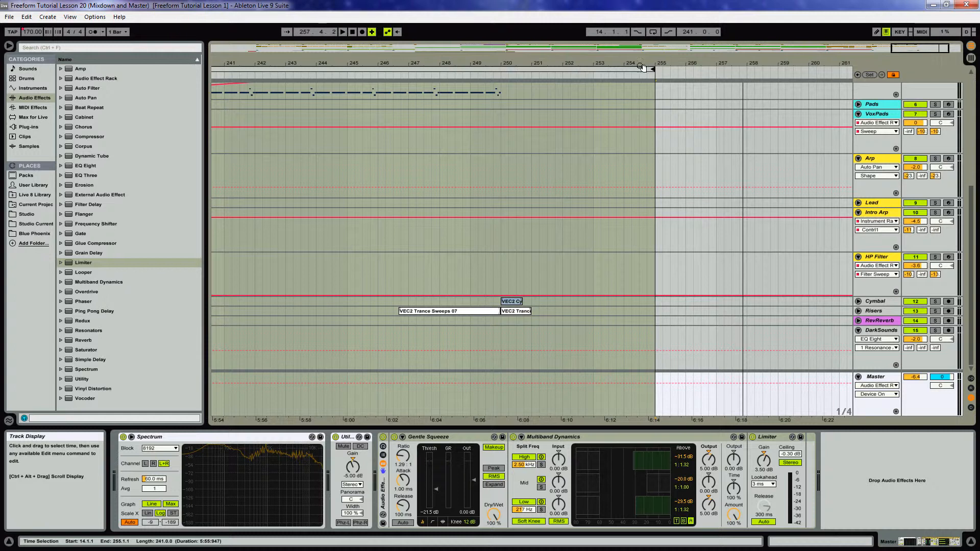
Select the loop range across the whole arrangement and reset the Master track volume to 0 dB
click(625, 70)
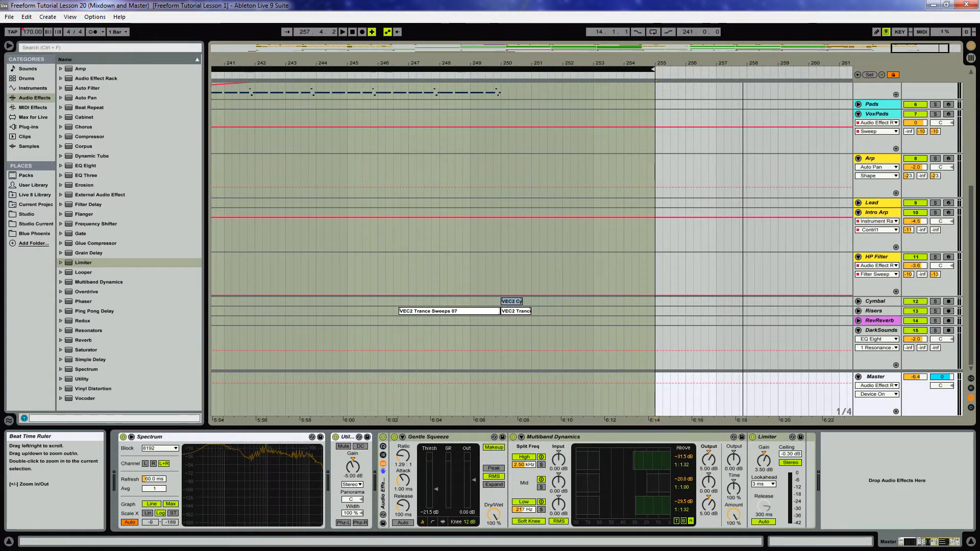
key(z)
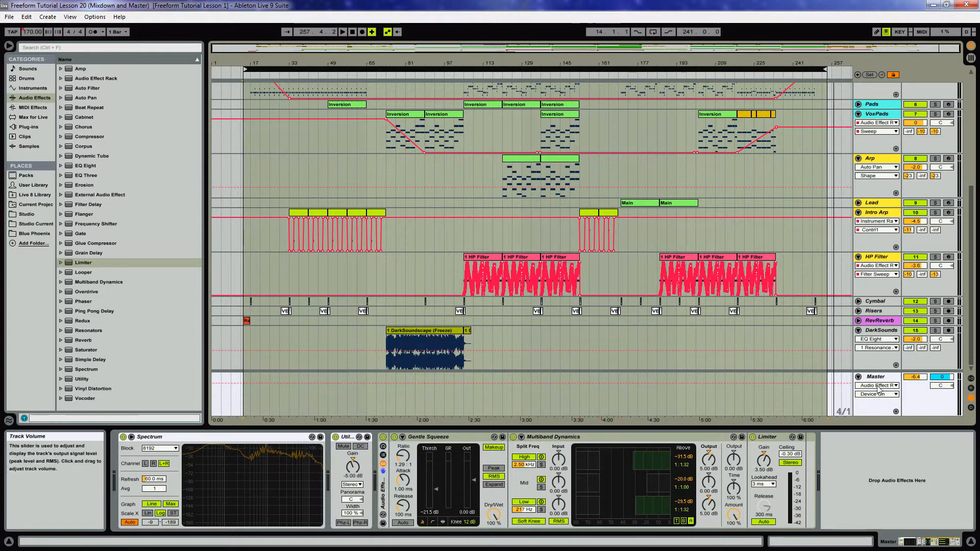
click(915, 378)
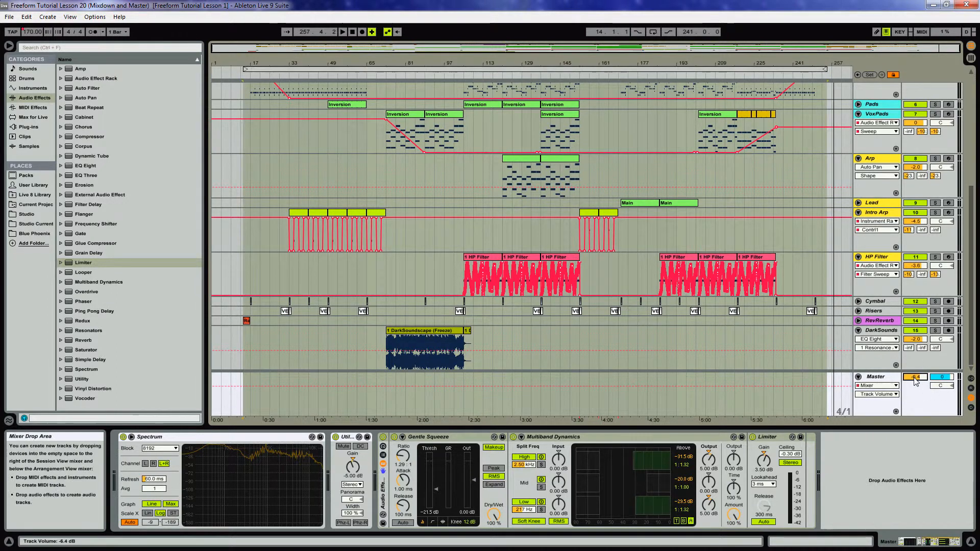
key(Delete)
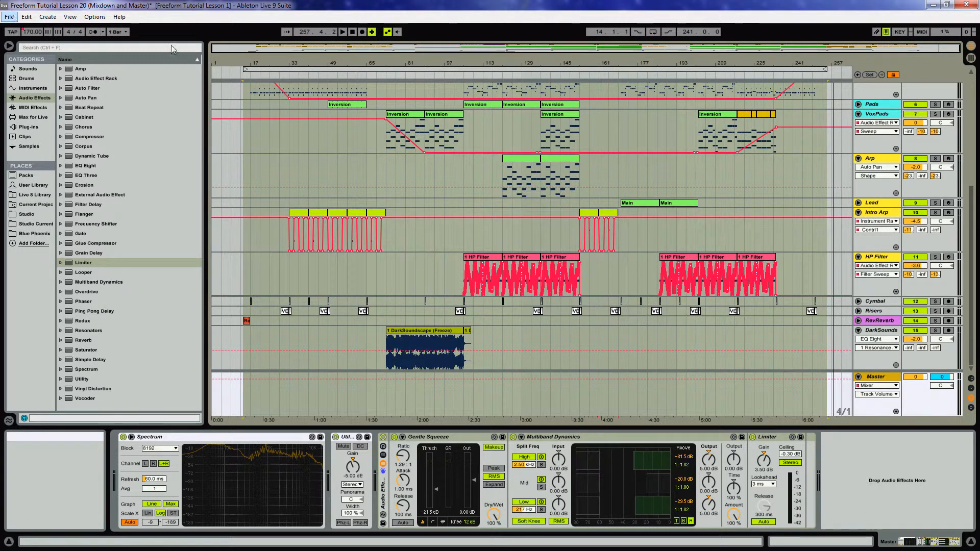
Export the selected loop range from the Master track as a WAV at 44100 Hz and 24-bit with Triangular dither
click(269, 69)
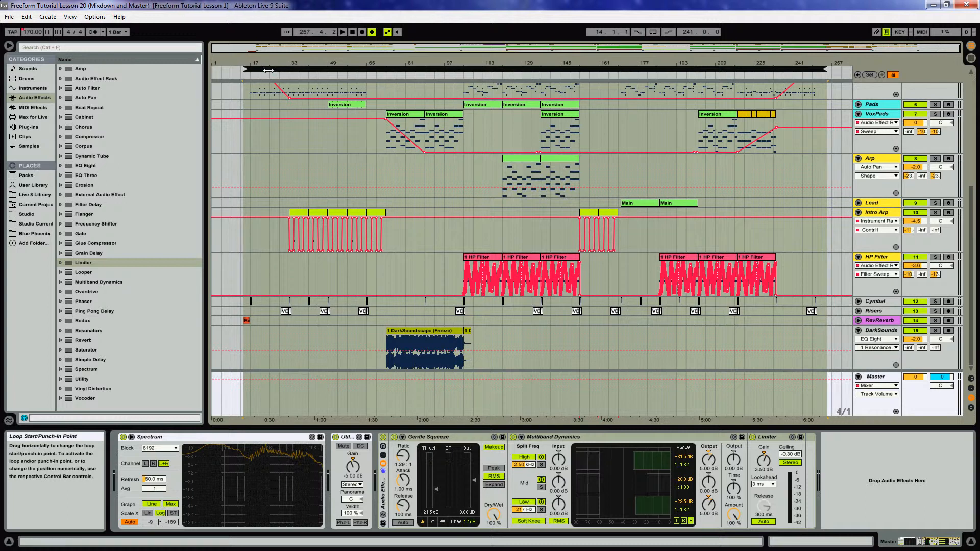
click(9, 17)
click(48, 157)
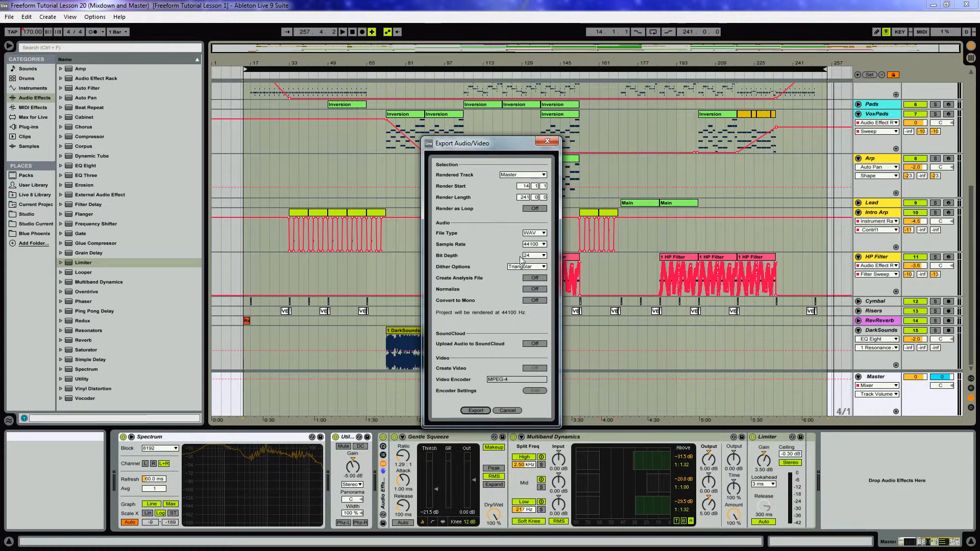
click(540, 257)
click(476, 411)
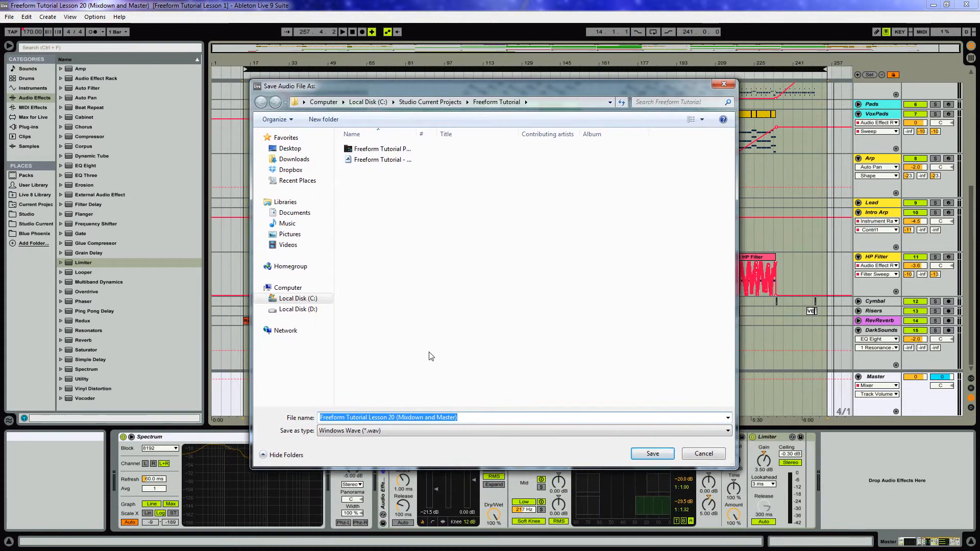
Save the audio file as "Troubled Galaxy" in the Freeform Tutorial folder, and move the rendering progress window clear of the export settings
text(Tour)
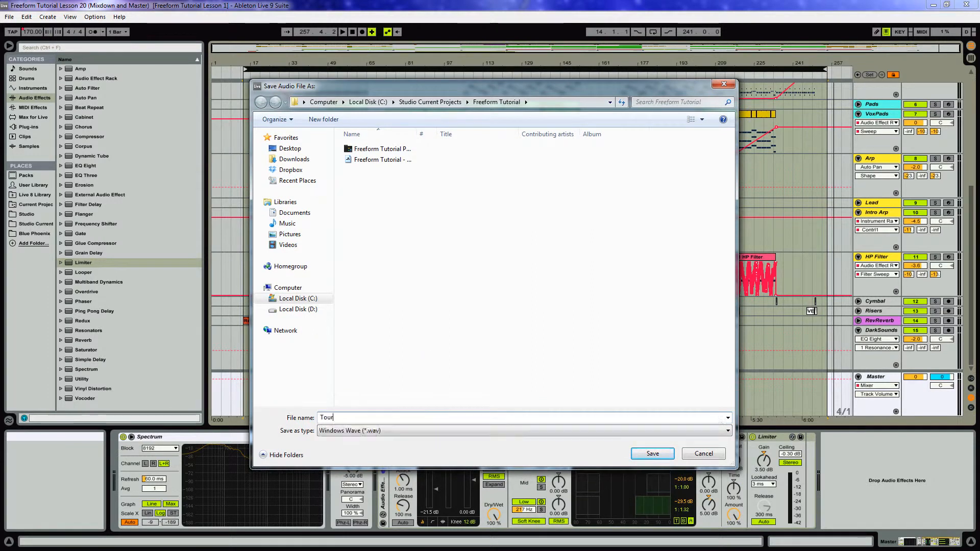
key(BackSpace)
key(BackSpace)
key(BackSpace)
text(roubled Galaxy)
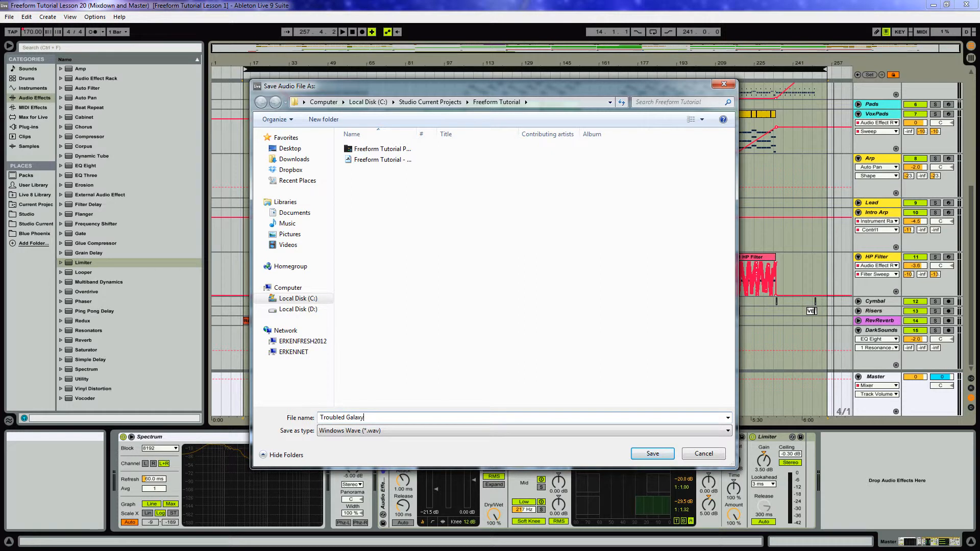
click(652, 455)
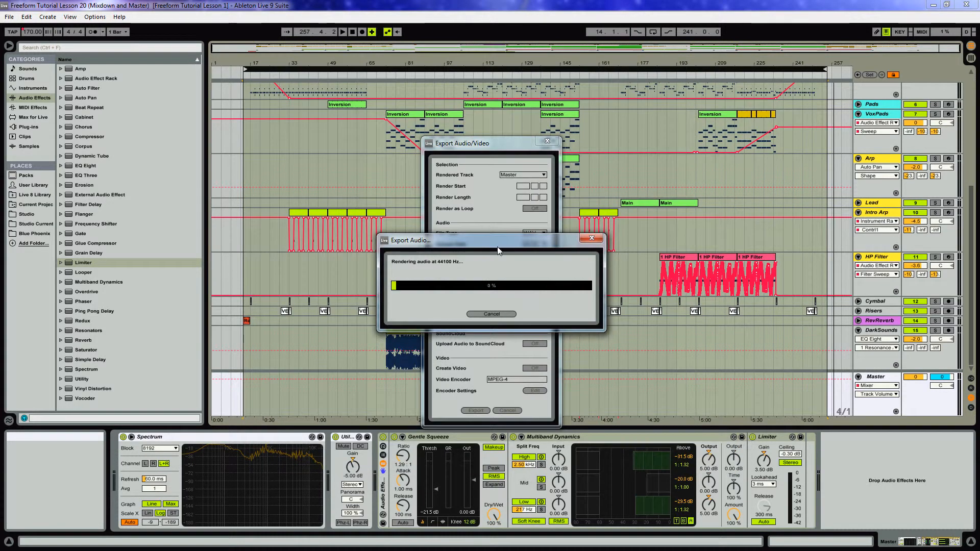
drag(497, 242, 339, 253)
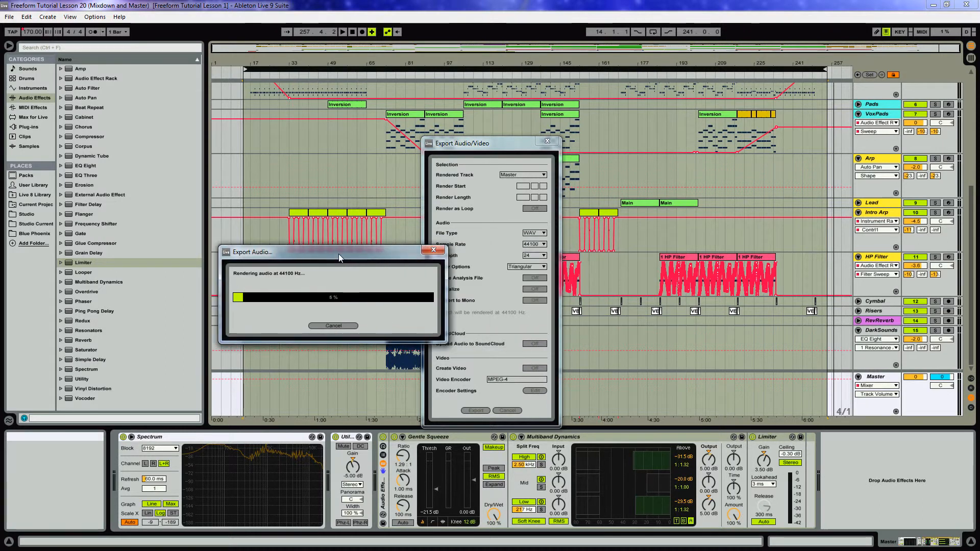